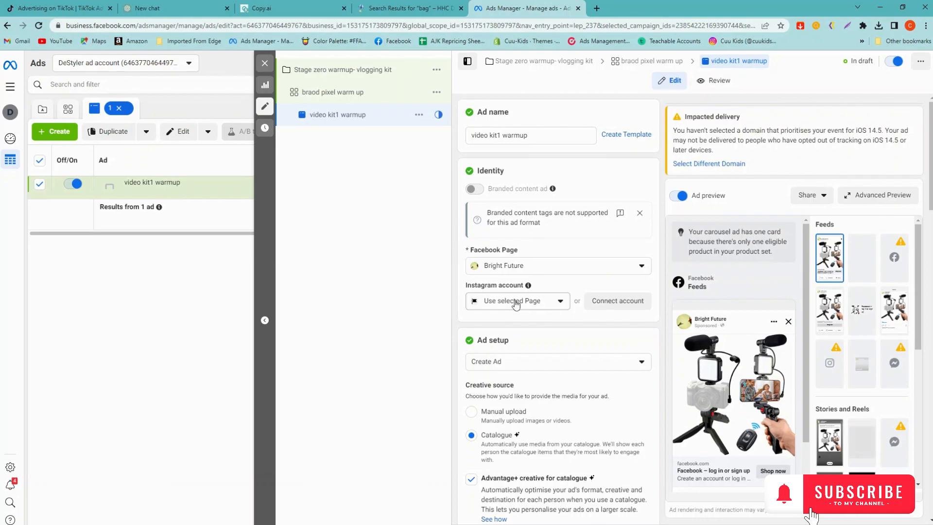
# - Set the ad's creative source to Manual upload and its format to Single image or video
pyautogui.scroll(-1, 534, 355)
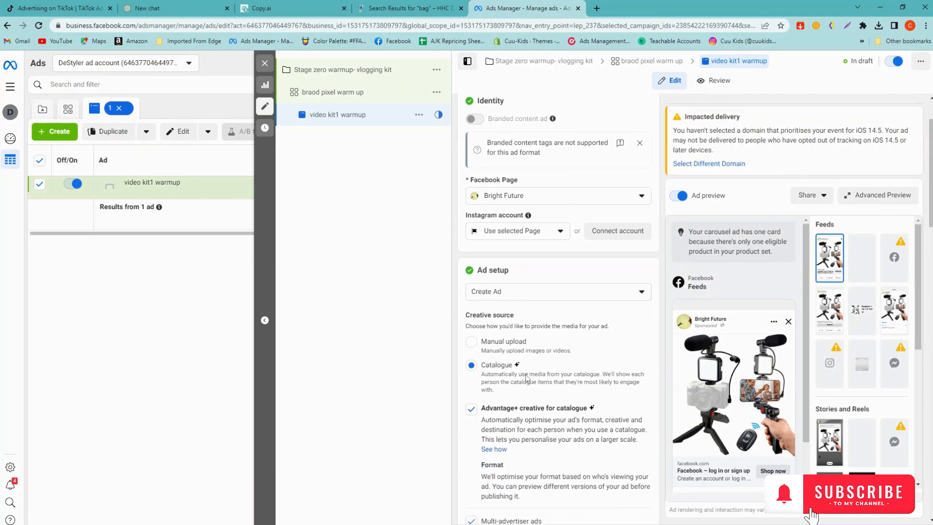
pyautogui.scroll(-1, 534, 355)
pyautogui.click(472, 315)
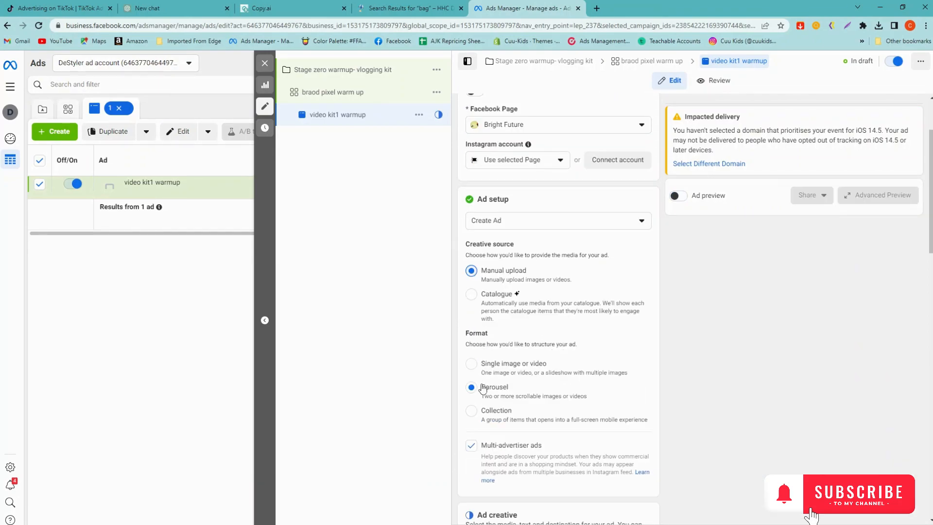
pyautogui.click(494, 368)
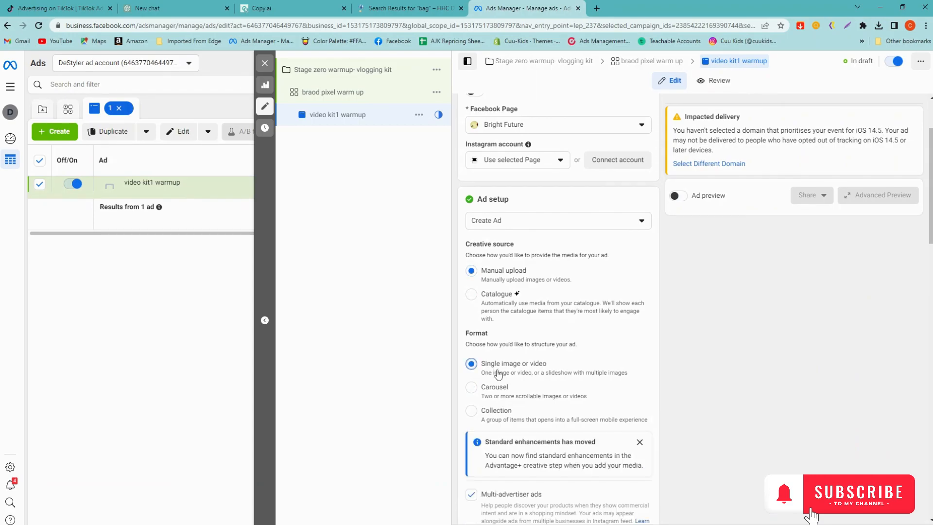
# - Add kit final.mp4 from the account's videos as the ad media, keeping the default trim, crop and optimisation settings
pyautogui.scroll(-2, 549, 387)
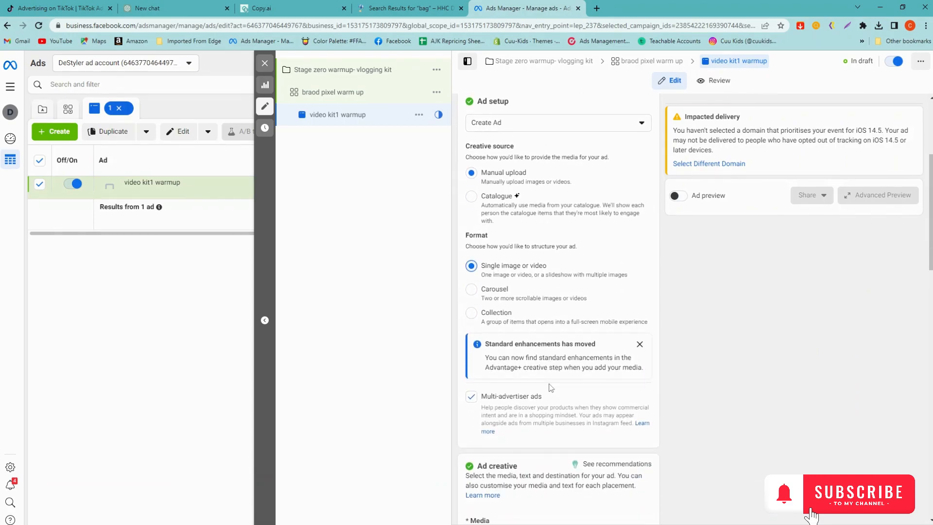
pyautogui.scroll(-1, 551, 388)
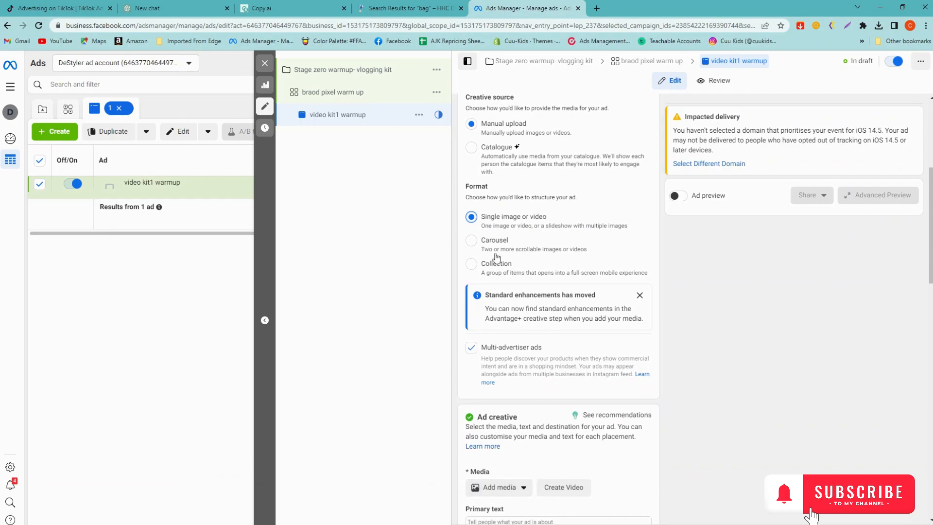
pyautogui.scroll(-1, 517, 486)
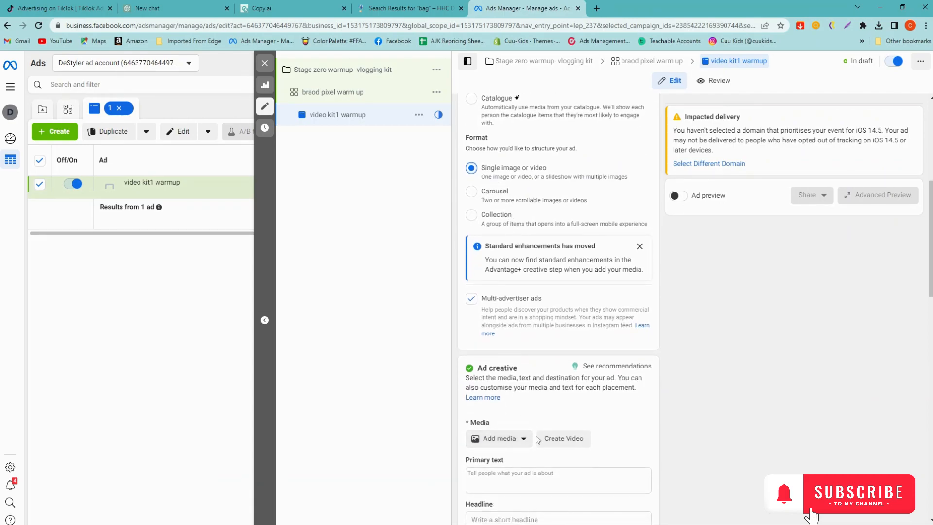
pyautogui.click(519, 444)
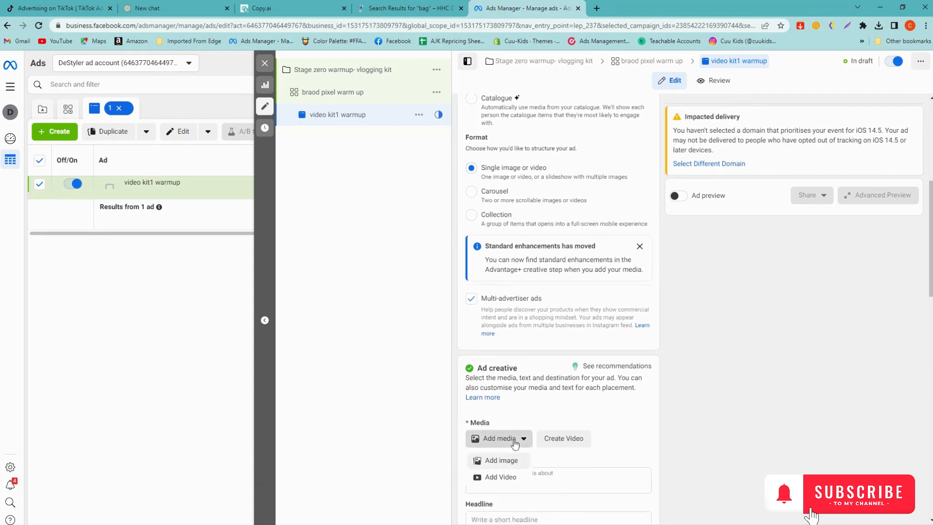
pyautogui.click(511, 477)
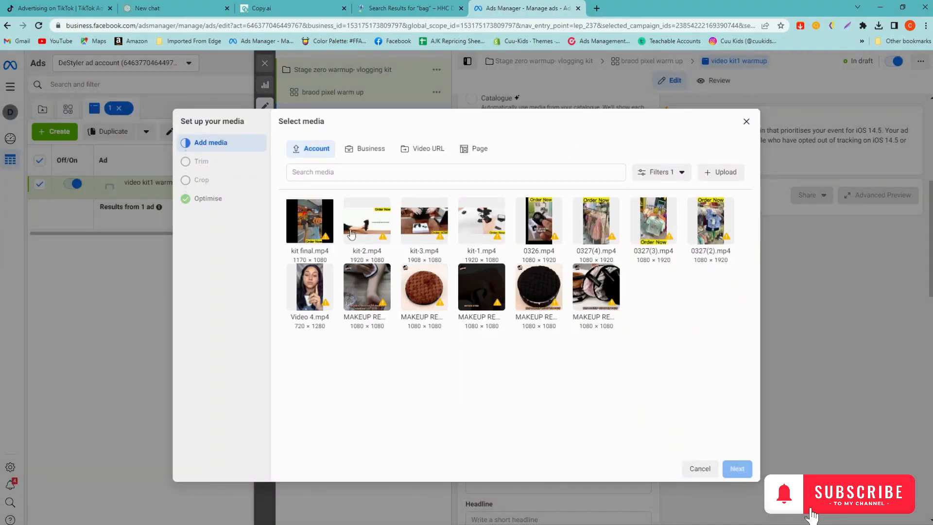
pyautogui.click(313, 224)
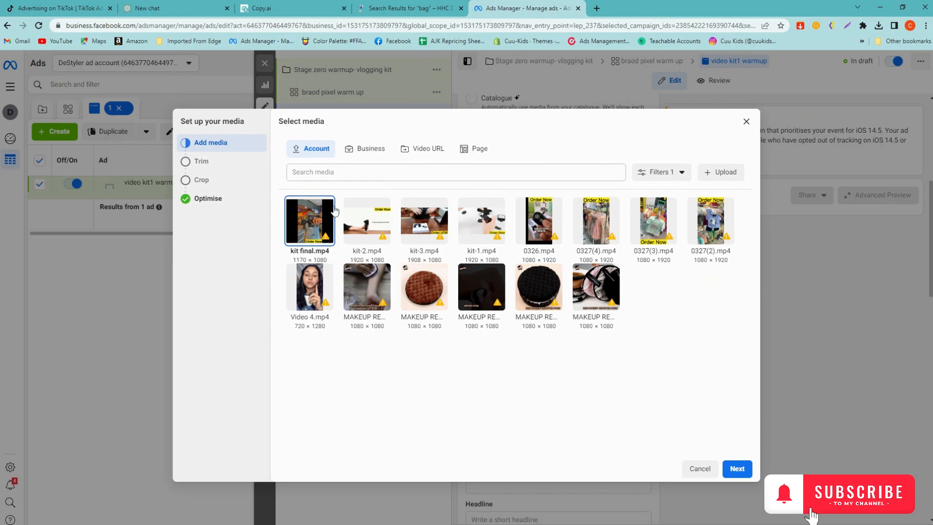
pyautogui.click(724, 172)
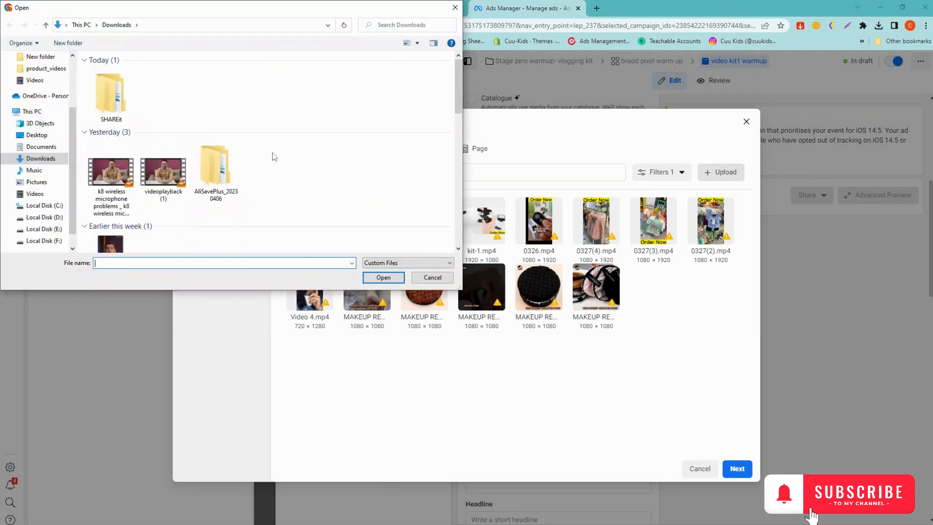
pyautogui.click(455, 7)
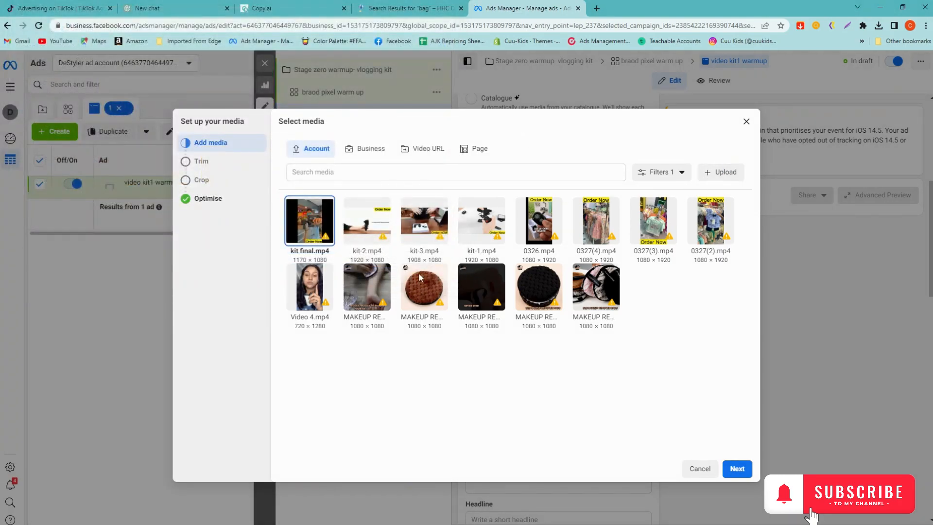
pyautogui.click(736, 469)
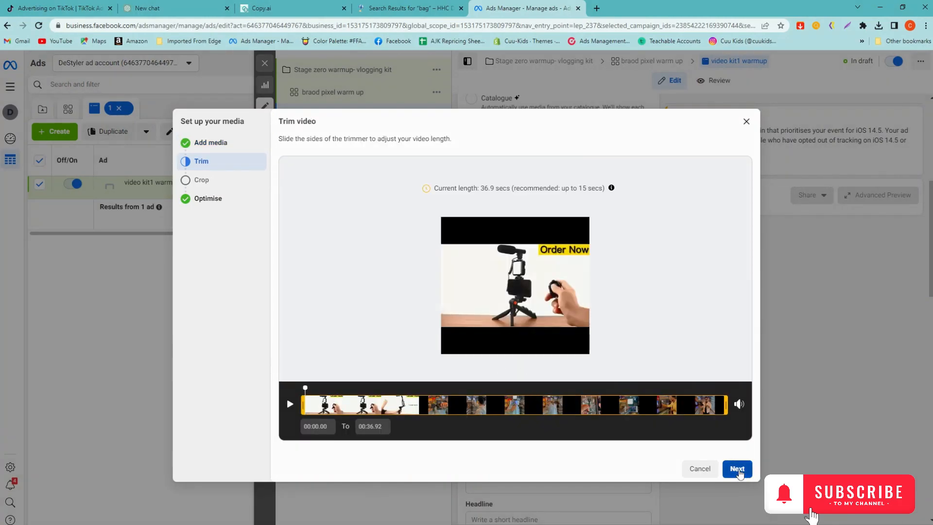
pyautogui.click(738, 469)
pyautogui.click(738, 469)
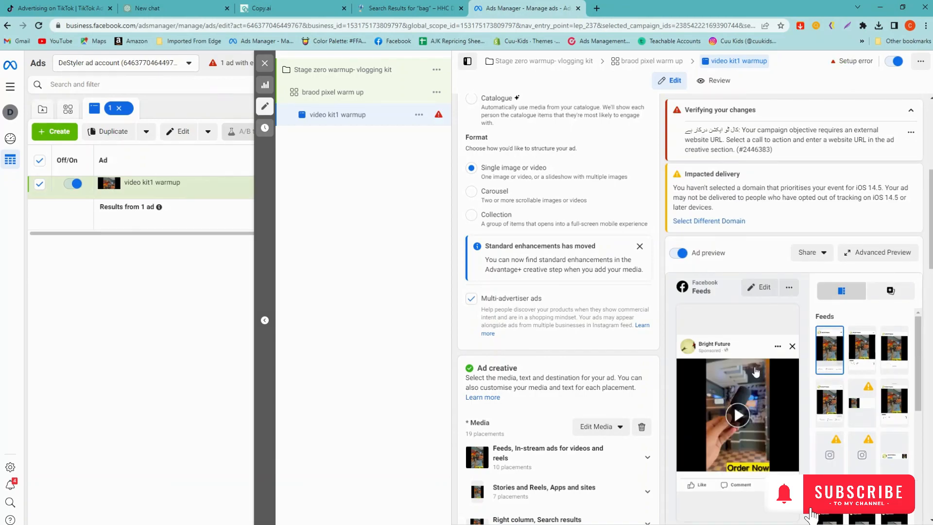
# - Replace the video's automatic thumbnail with the account image 2565846.jpg and save the media edit
pyautogui.click(602, 427)
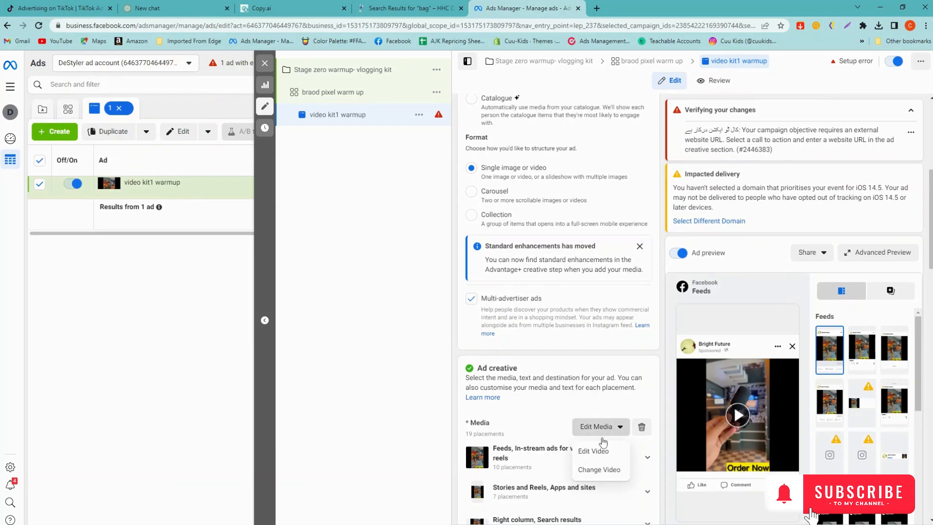
pyautogui.click(600, 452)
pyautogui.click(235, 178)
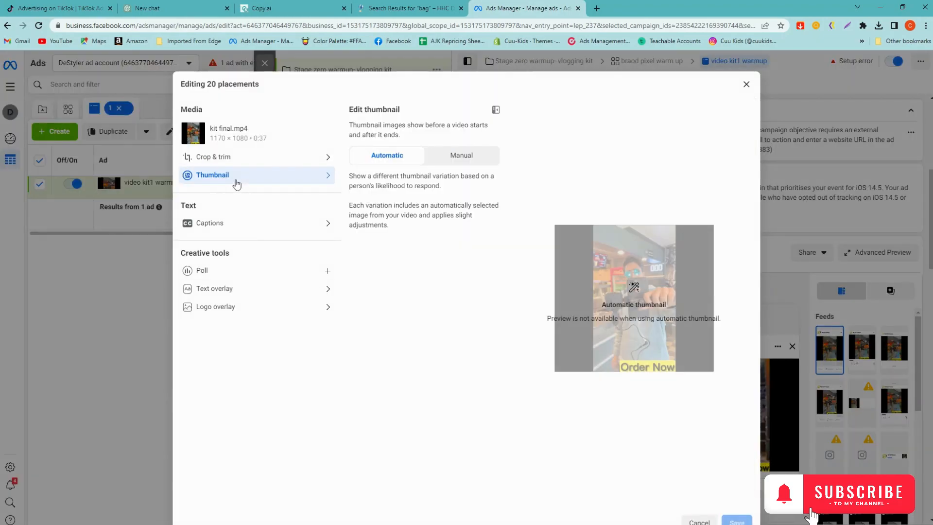
pyautogui.click(456, 161)
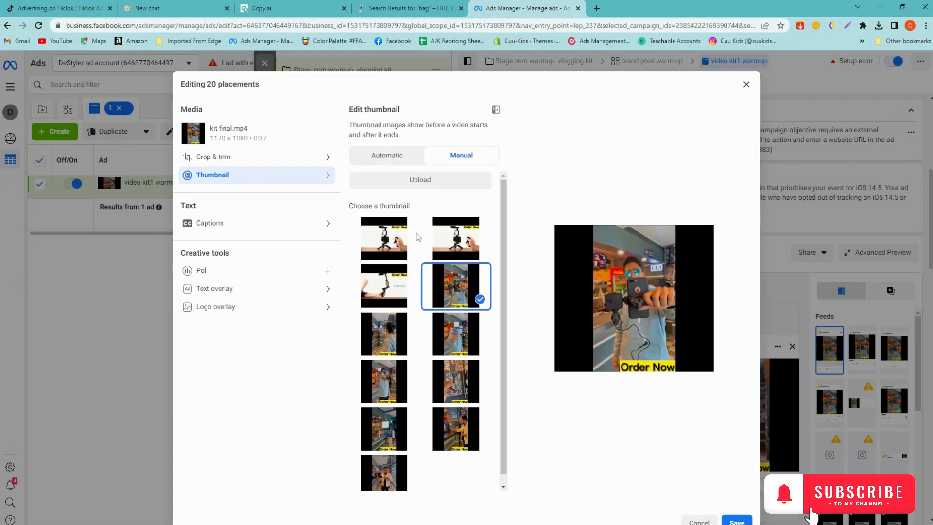
pyautogui.click(416, 183)
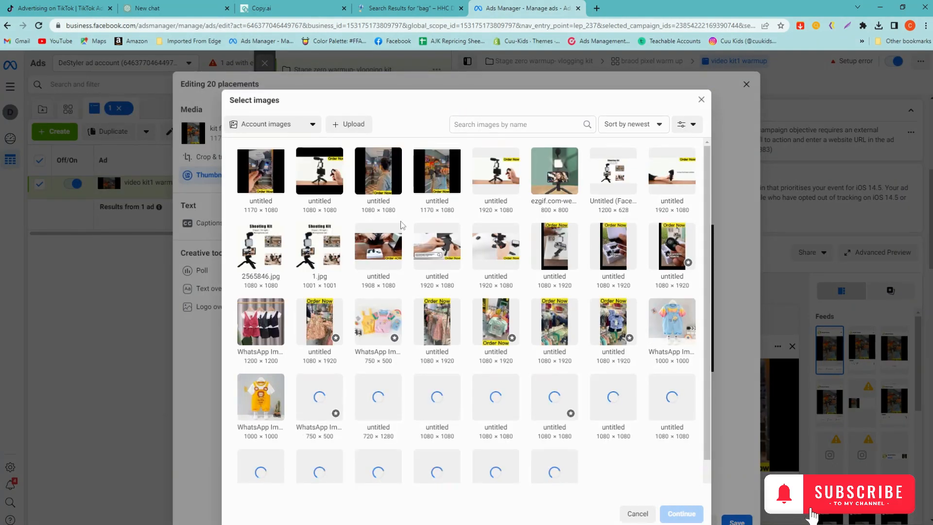
pyautogui.click(266, 258)
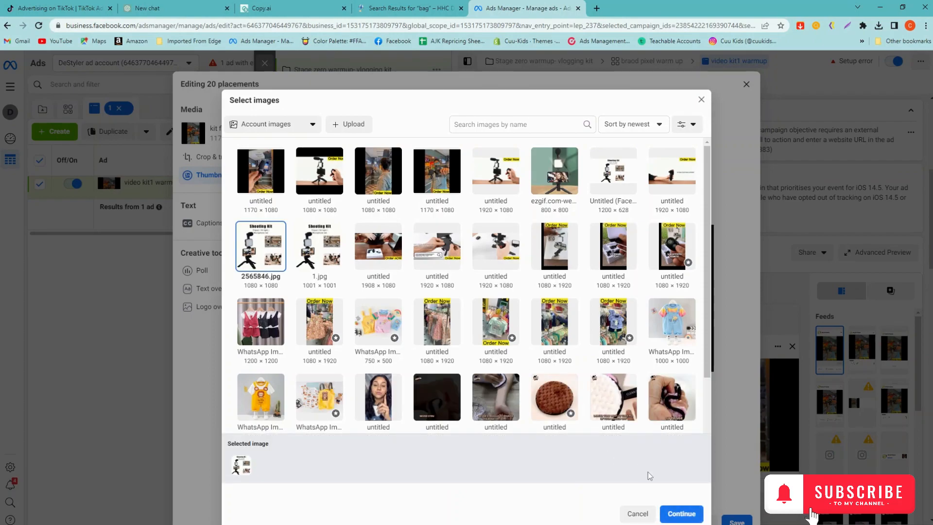
pyautogui.click(682, 514)
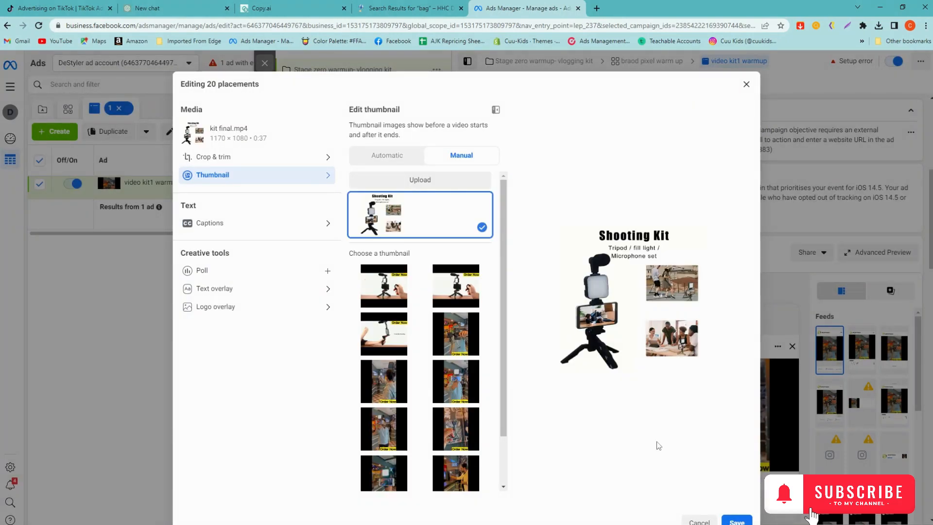
pyautogui.click(736, 522)
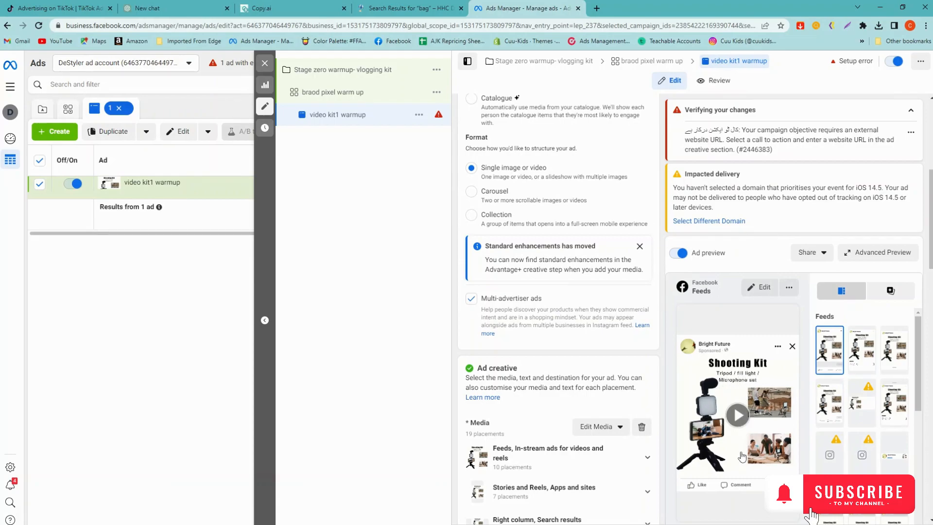
# - Examine the ad's primary text, headline, description, call to action and destination fields
pyautogui.scroll(-5, 558, 431)
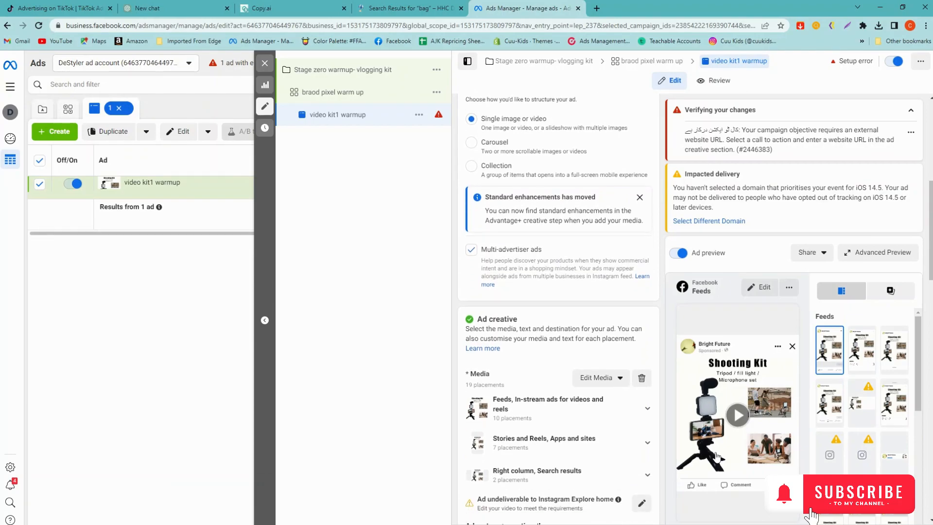
pyautogui.scroll(-5, 558, 431)
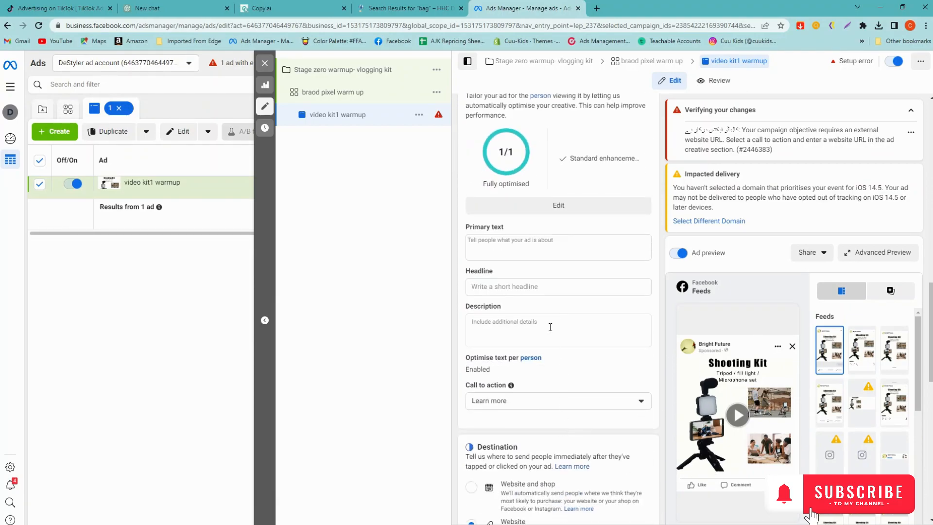
pyautogui.click(519, 243)
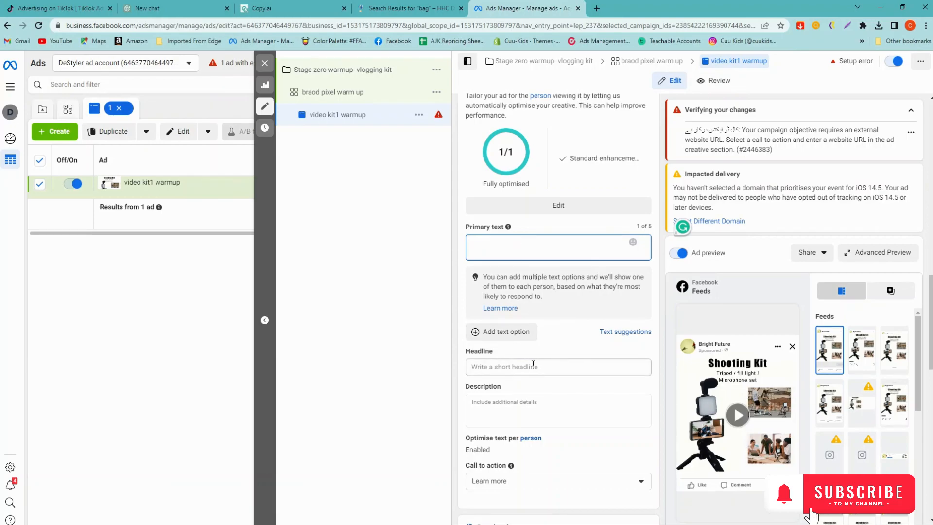
pyautogui.scroll(-3, 533, 363)
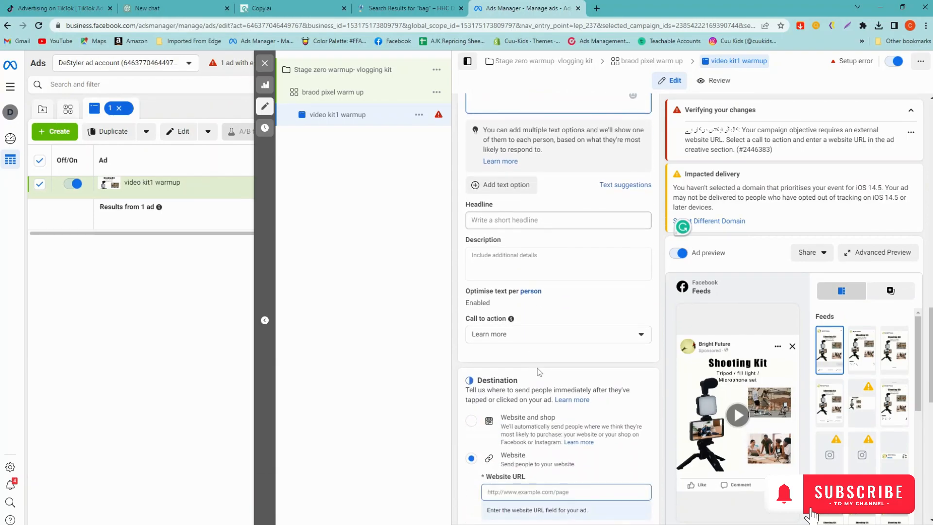
pyautogui.scroll(3, 548, 381)
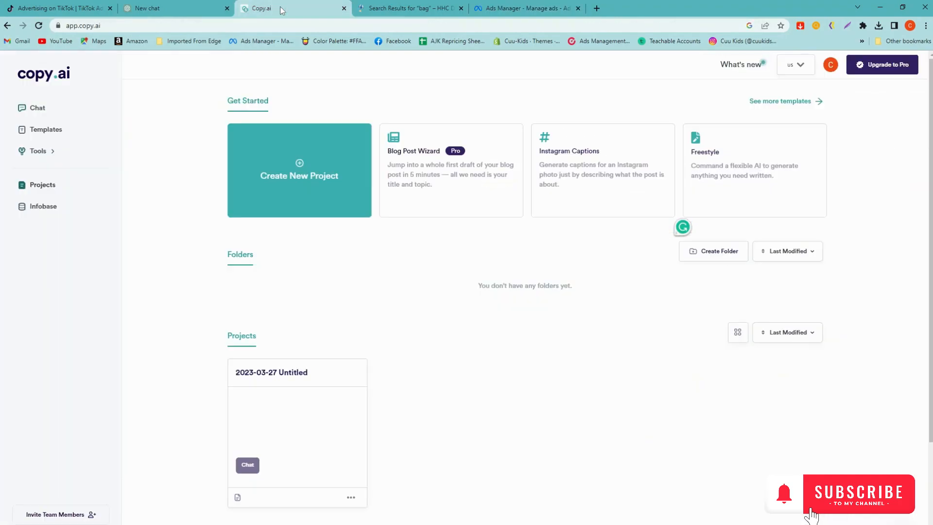
# - Switch to Copy.ai and expand the Digital Ad Copy category among its tools
pyautogui.click(280, 7)
pyautogui.click(99, 25)
pyautogui.click(134, 25)
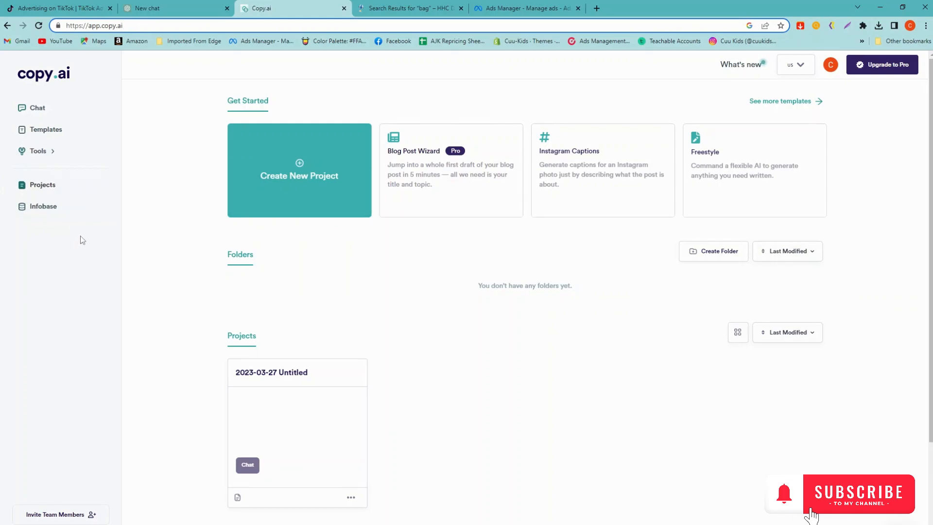
pyautogui.click(49, 155)
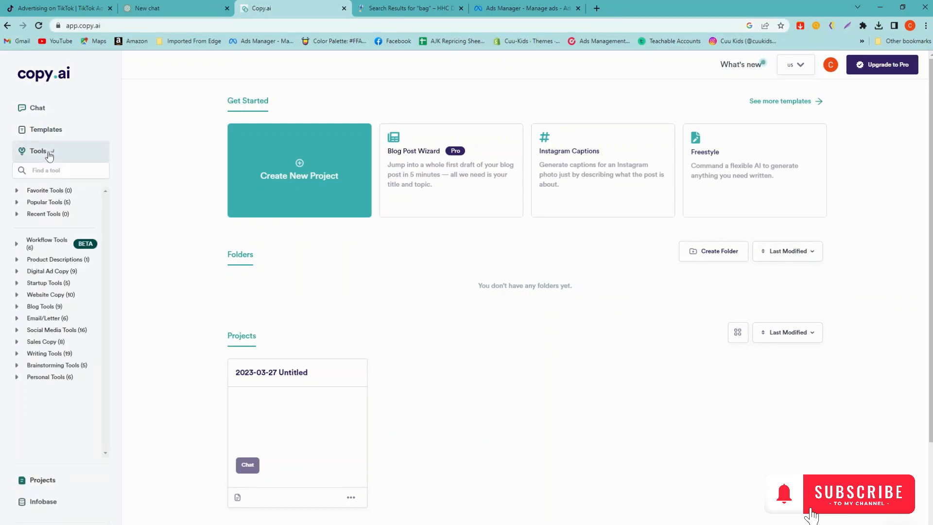
pyautogui.click(62, 278)
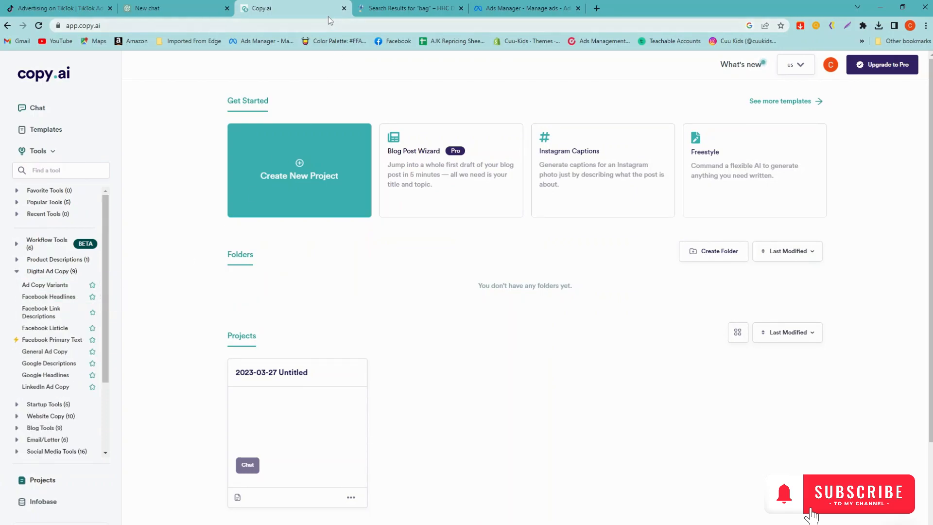
# - Return to Ads Manager and check which copy the ad needs: headline, description and primary text
pyautogui.click(523, 8)
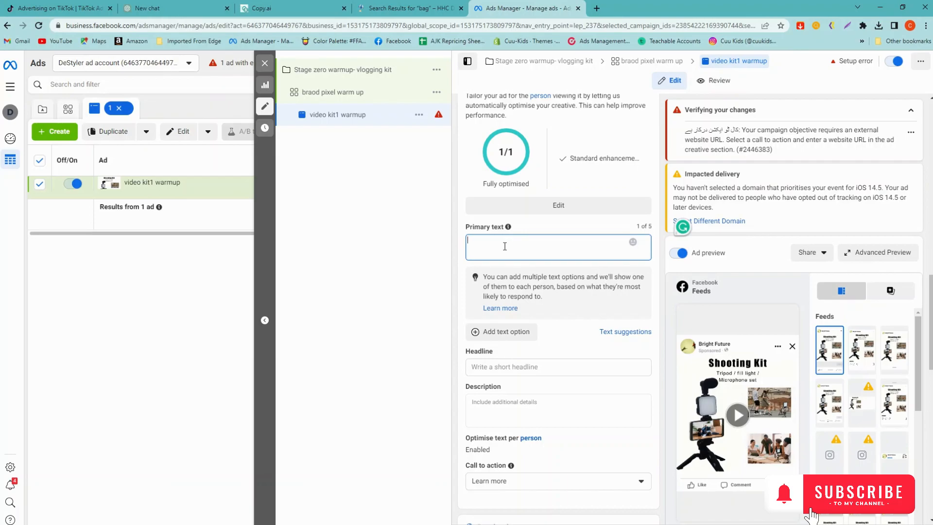
pyautogui.click(273, 6)
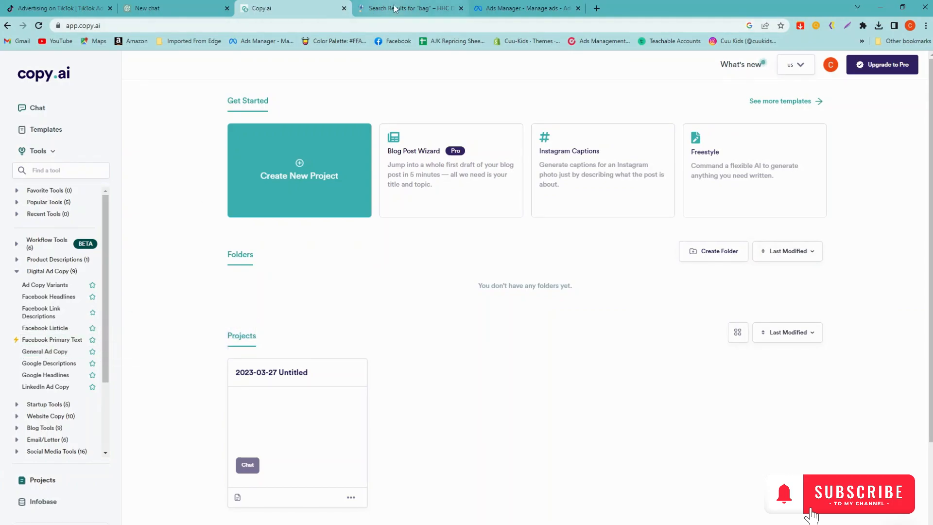
pyautogui.click(523, 9)
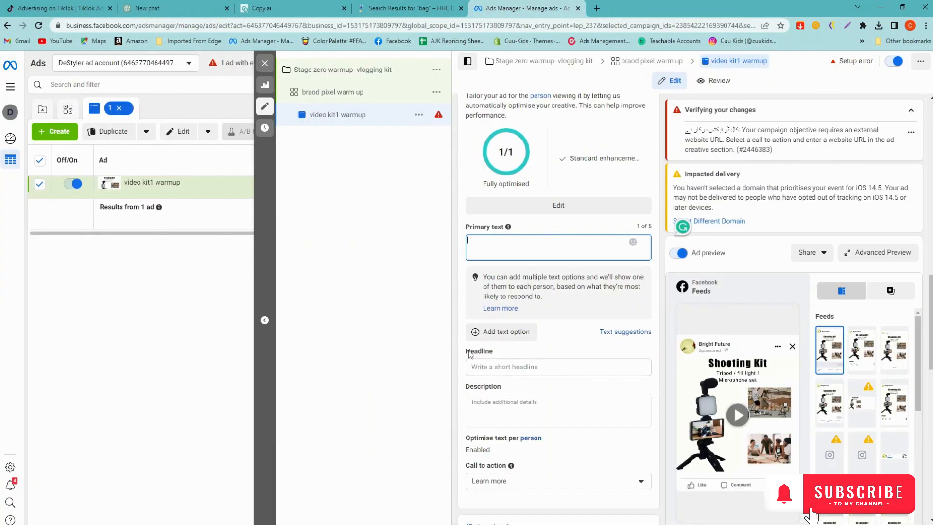
pyautogui.moveTo(470, 351); pyautogui.dragTo(526, 351)
pyautogui.moveTo(466, 386); pyautogui.dragTo(504, 386)
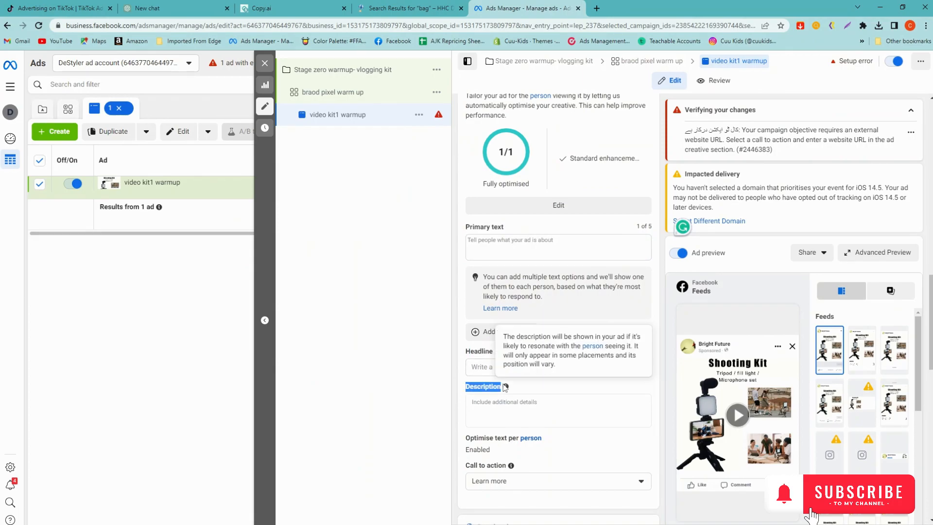
pyautogui.moveTo(466, 227); pyautogui.dragTo(505, 227)
# - Switch to Copy.ai and generate General Ad Copy for brand hommypk with the product description "vlogging kit"
pyautogui.click(291, 9)
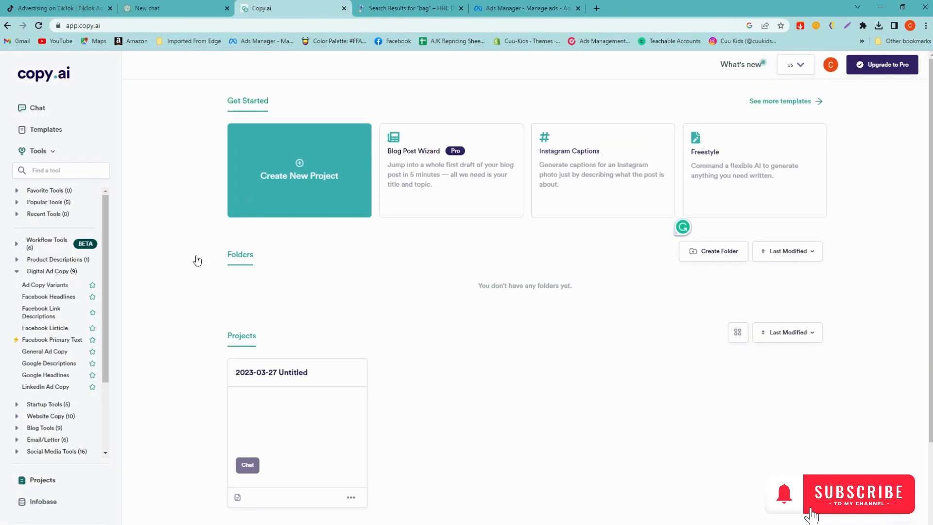
pyautogui.click(54, 357)
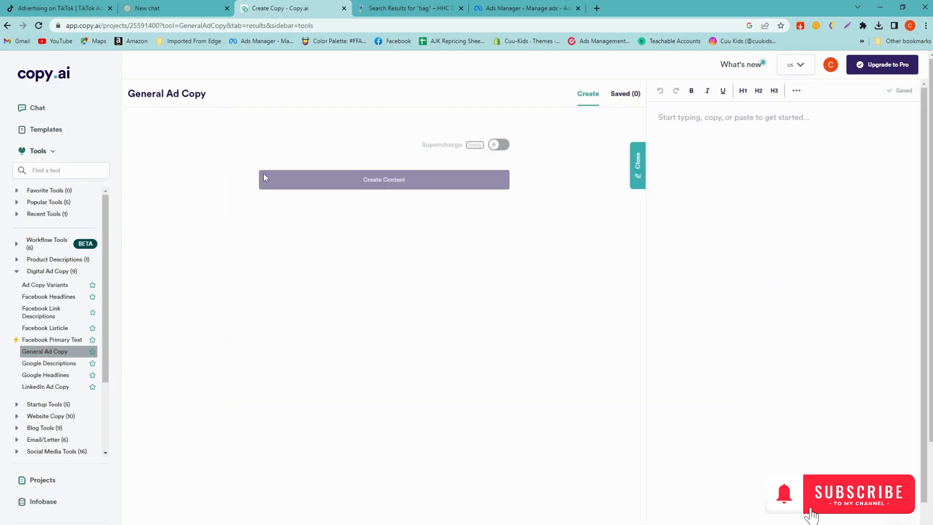
pyautogui.click(293, 187)
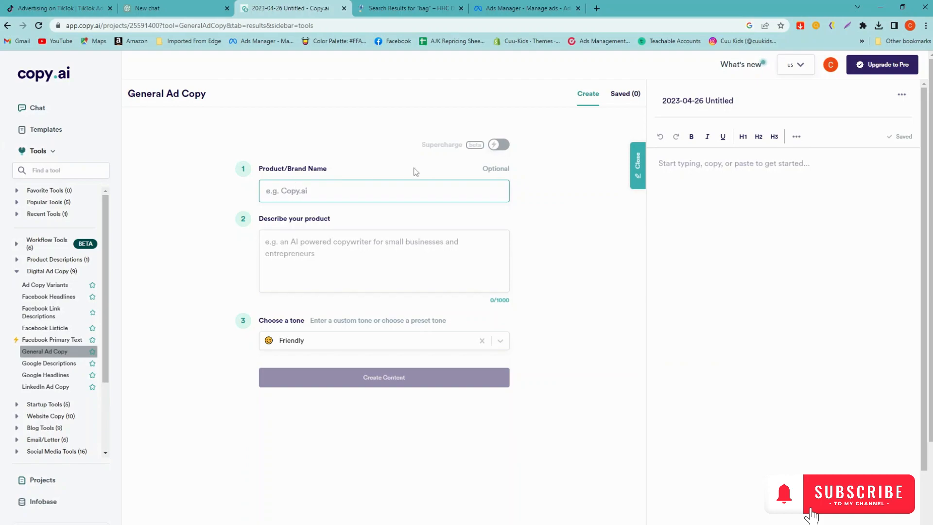
pyautogui.write('hommypk')
pyautogui.click(426, 248)
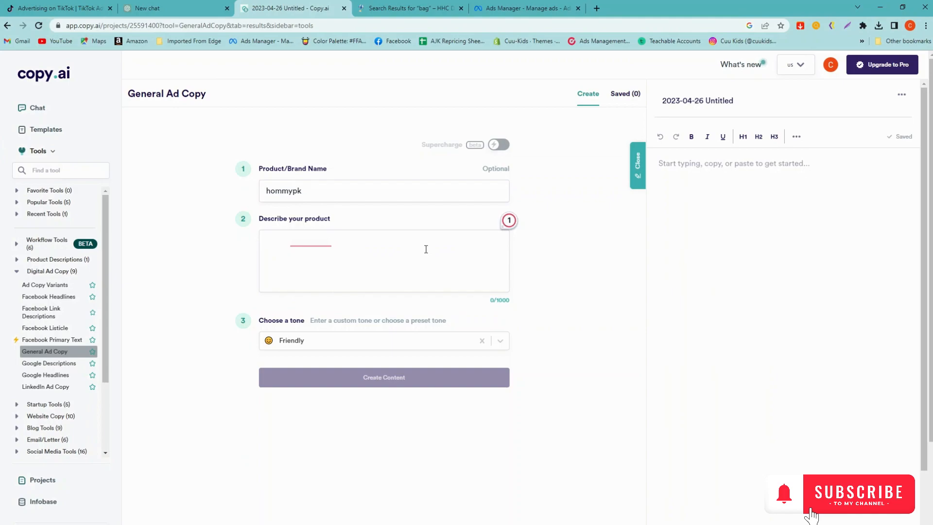
pyautogui.write('vlogging')
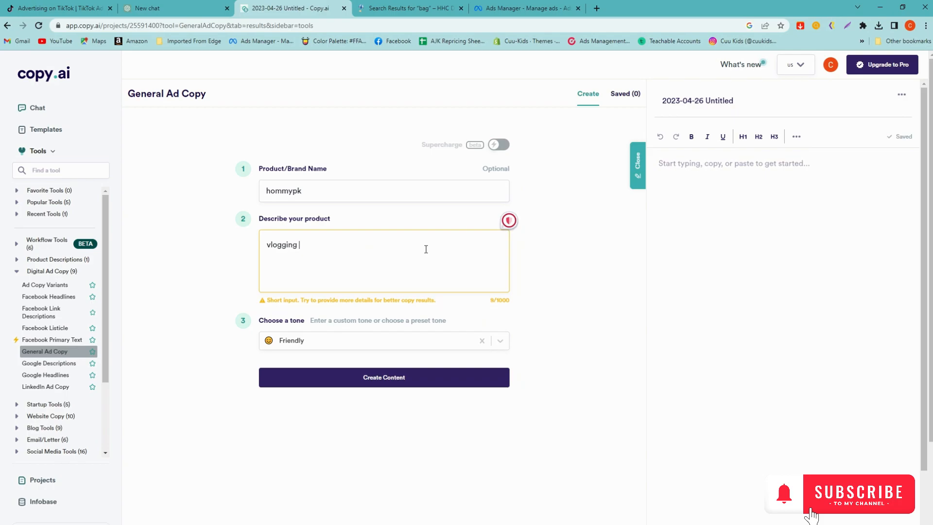
pyautogui.press('BackSpace')
pyautogui.press('BackSpace')
pyautogui.click(413, 376)
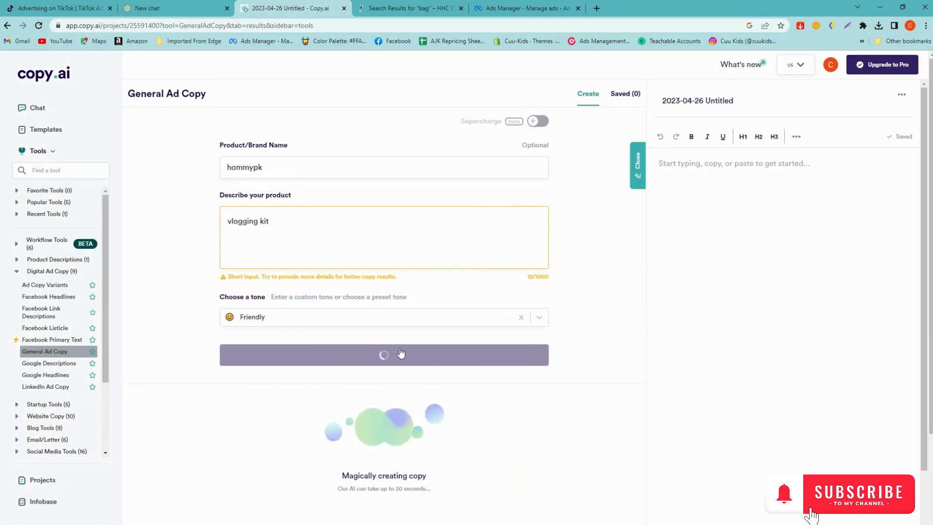
# - Review the generated ad copy variants and compare them with the primary text field in Ads Manager
pyautogui.scroll(-3, 243, 398)
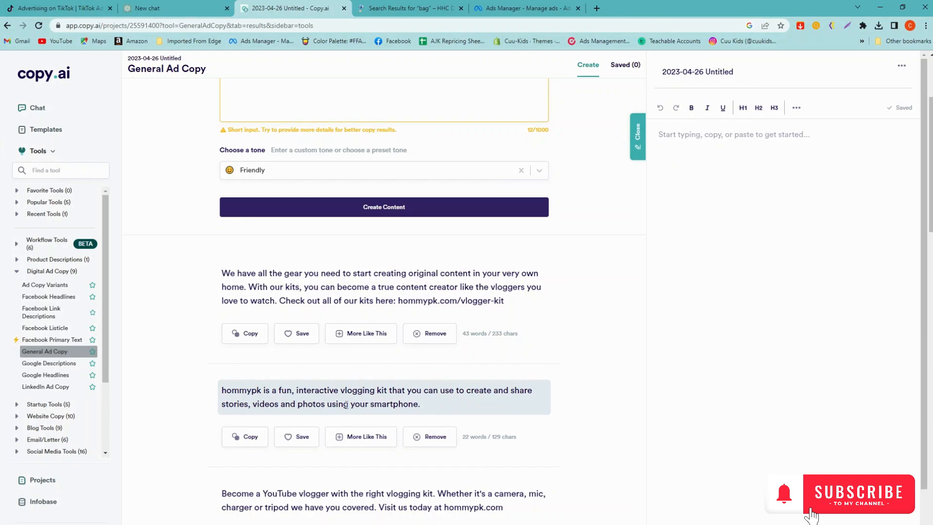
pyautogui.scroll(-1, 311, 426)
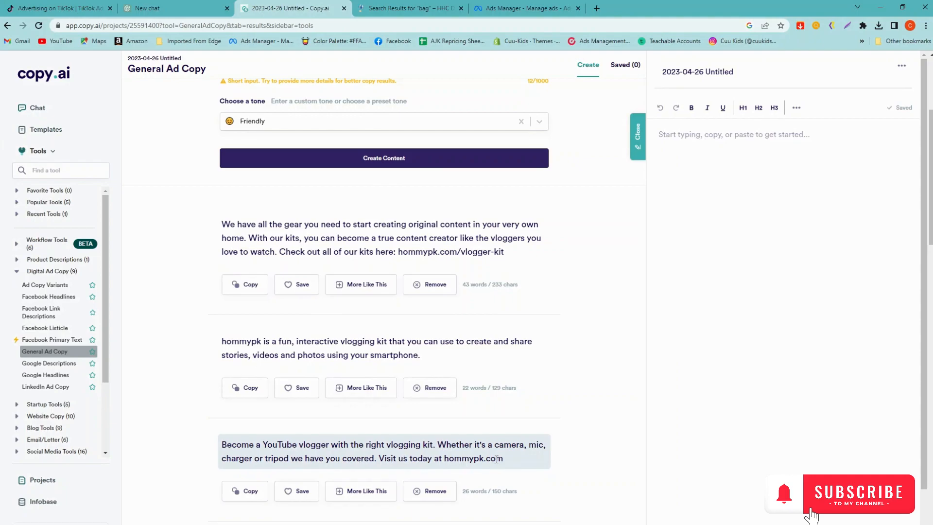
pyautogui.scroll(-10, 496, 458)
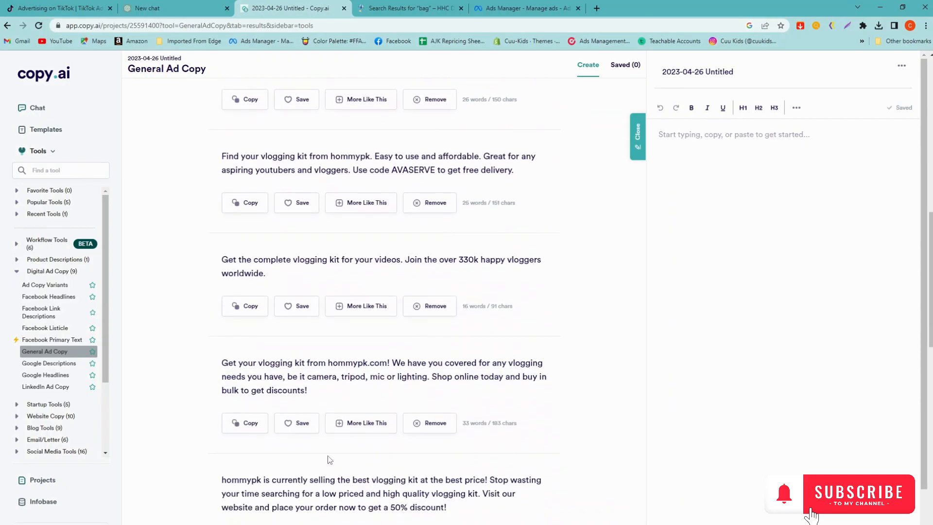
pyautogui.scroll(-10, 330, 457)
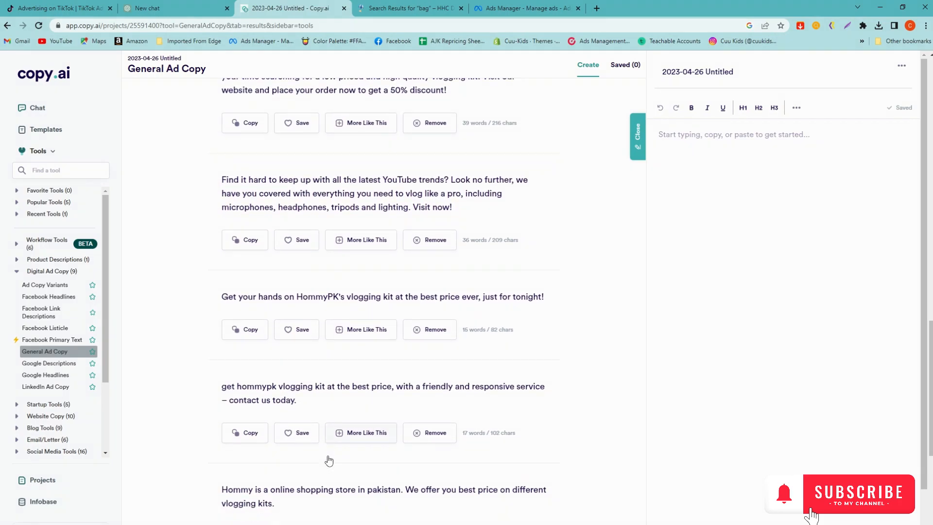
pyautogui.scroll(20, 332, 458)
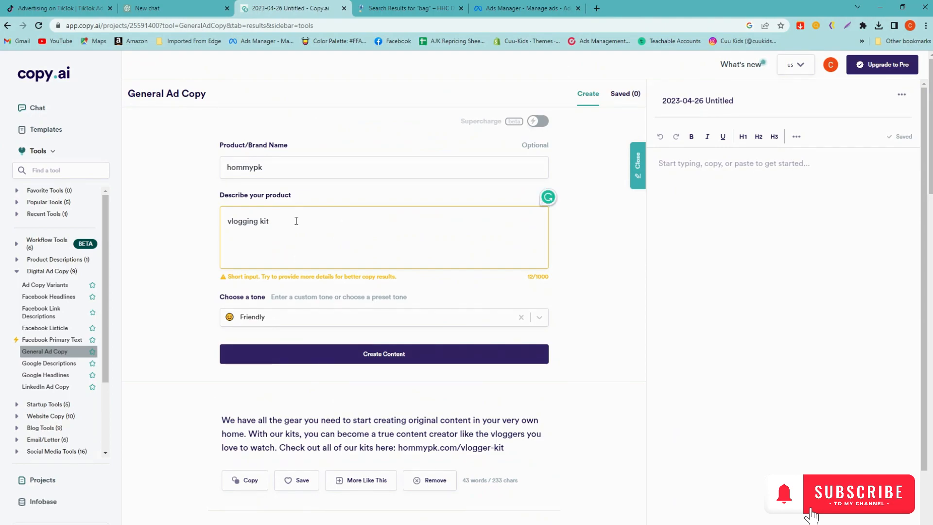
pyautogui.click(528, 9)
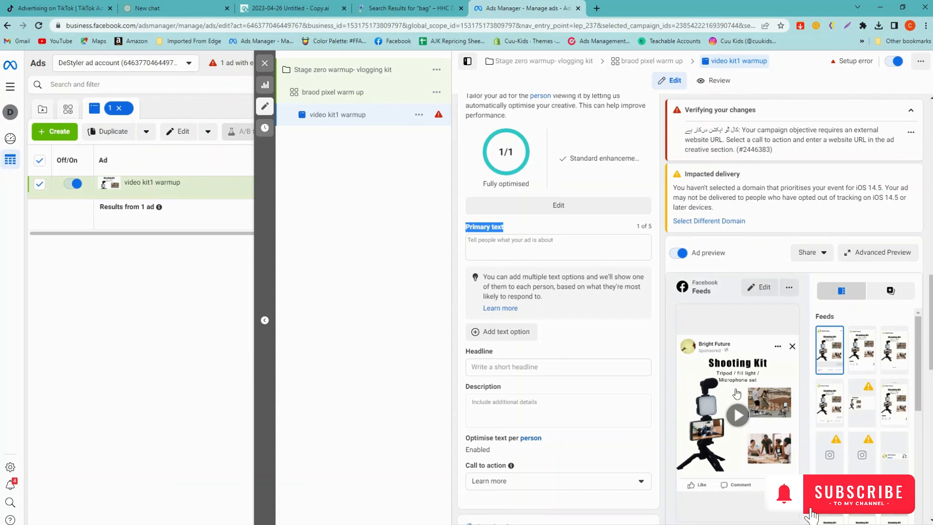
pyautogui.click(297, 8)
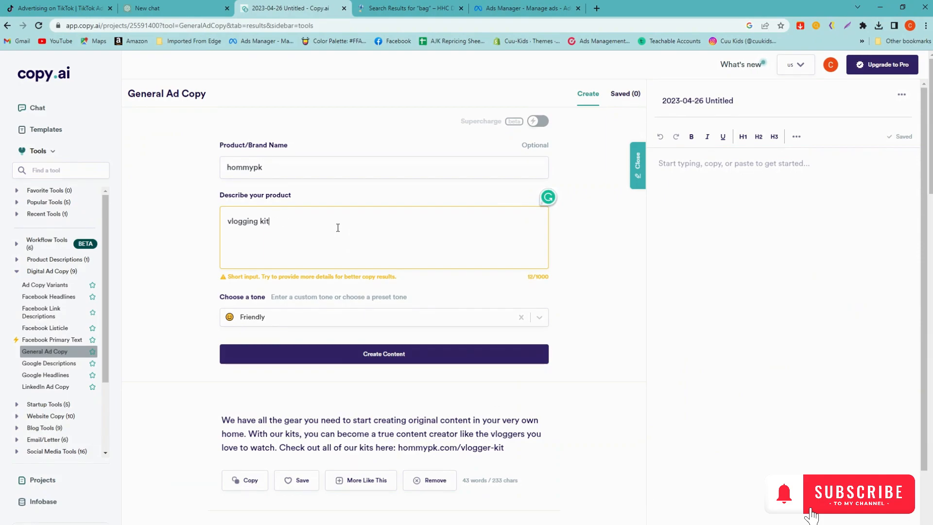
# - Expand the product description to "vlogging kit with led light and Bluetooth button" and generate the ad copy again
pyautogui.write('th le')
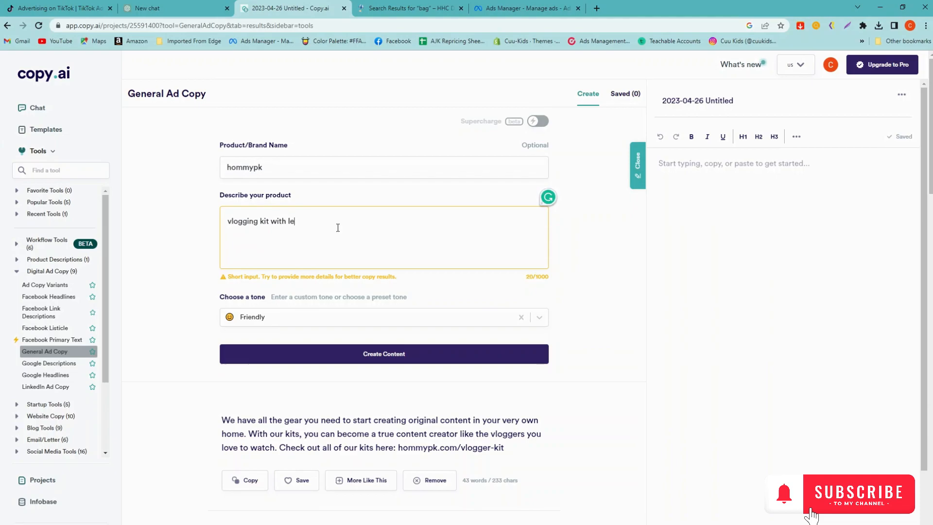
pyautogui.write('t and blutooy')
pyautogui.press('BackSpace')
pyautogui.write('th butto')
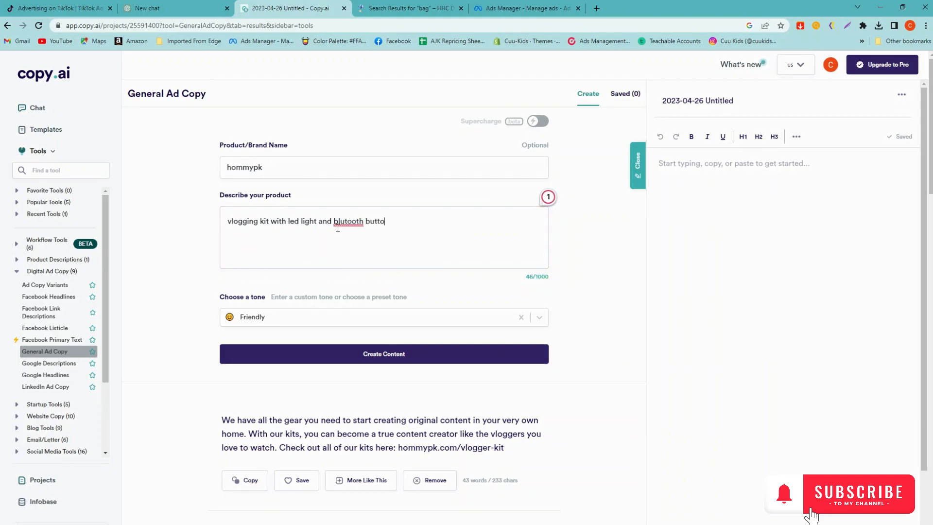
pyautogui.scroll(-1, 338, 229)
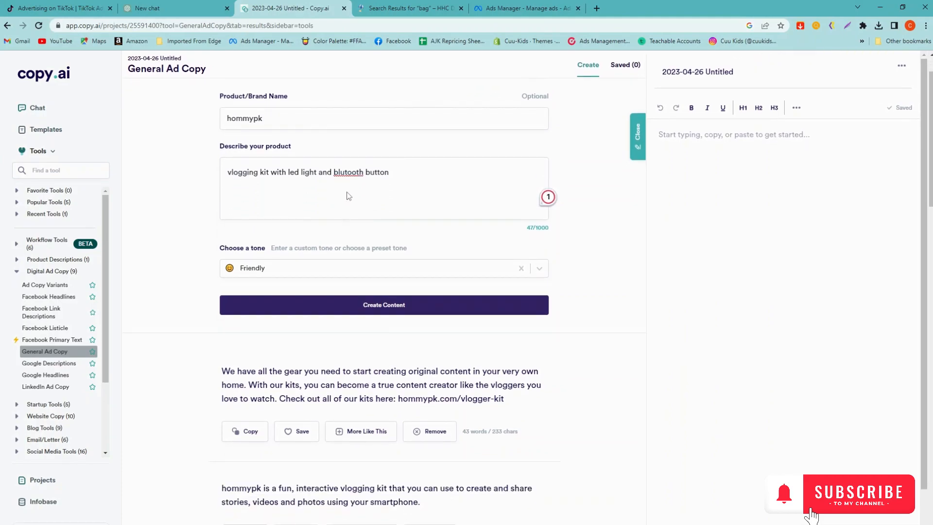
pyautogui.rightClick(346, 176)
pyautogui.click(360, 185)
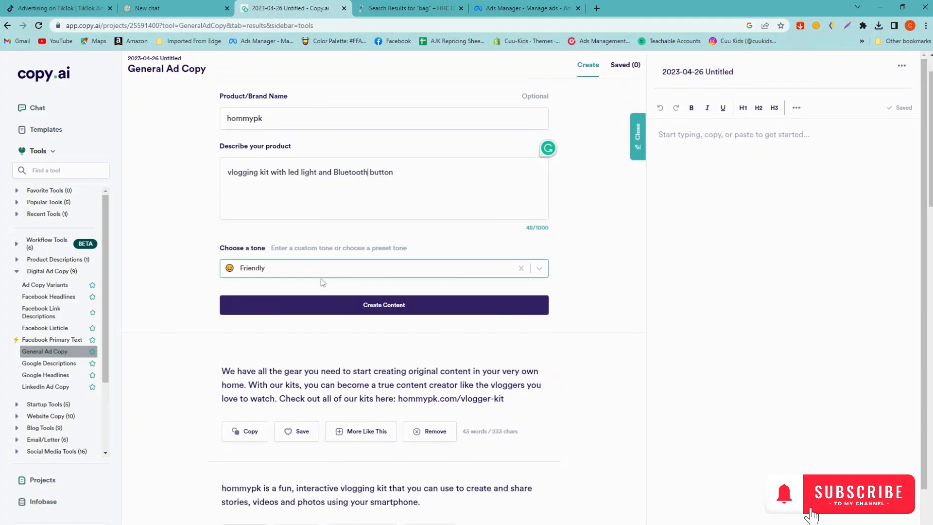
pyautogui.click(337, 306)
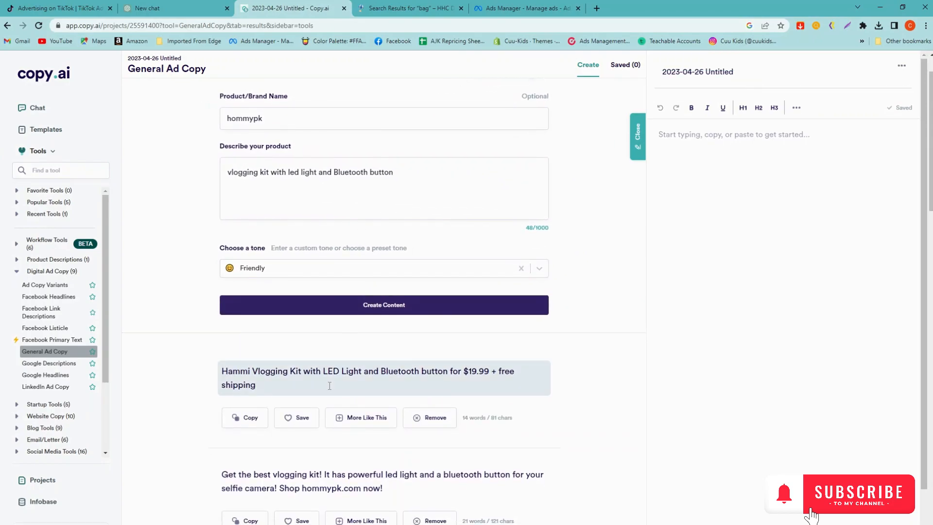
# - Copy the generated variant beginning "HommyPK is a Youtube channel" into the ad's primary text in Ads Manager
pyautogui.scroll(-1, 350, 474)
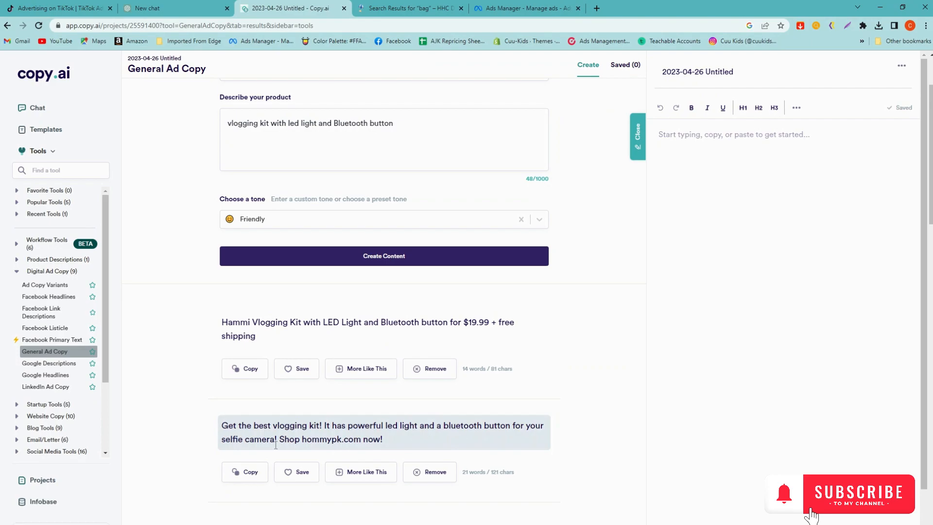
pyautogui.scroll(-9, 395, 439)
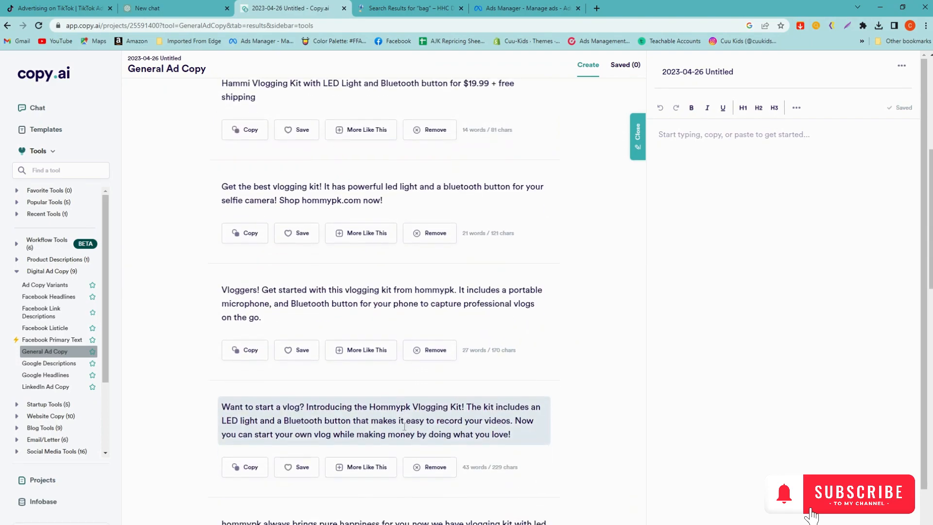
pyautogui.scroll(-9, 362, 430)
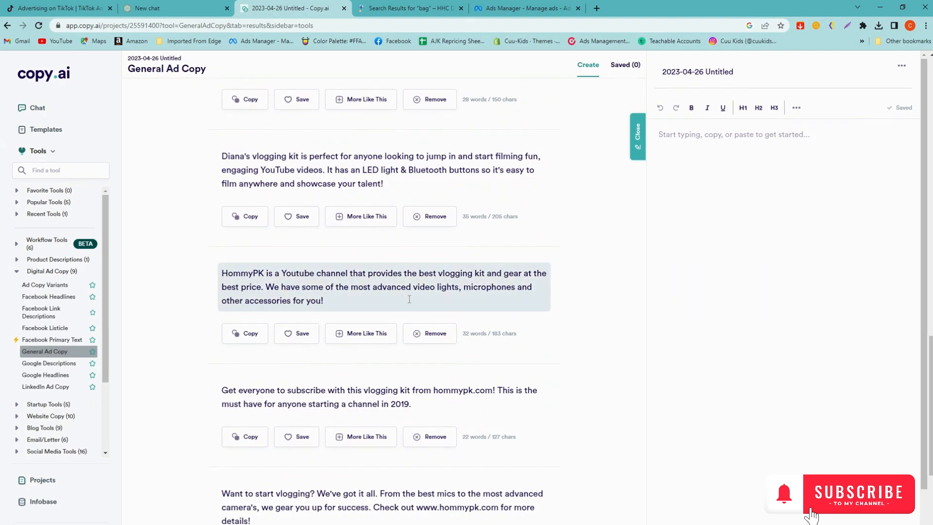
pyautogui.scroll(-3, 409, 298)
pyautogui.click(522, 9)
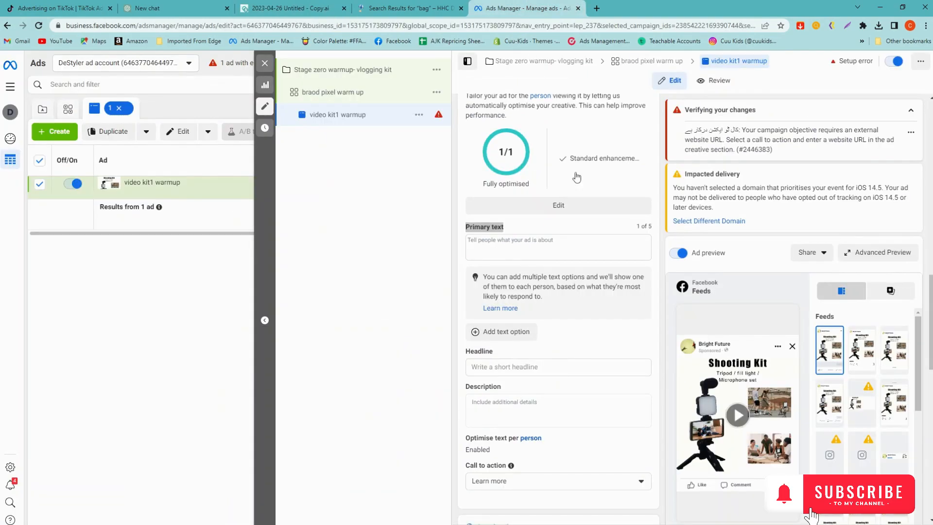
pyautogui.click(521, 245)
pyautogui.click(404, 9)
pyautogui.click(297, 10)
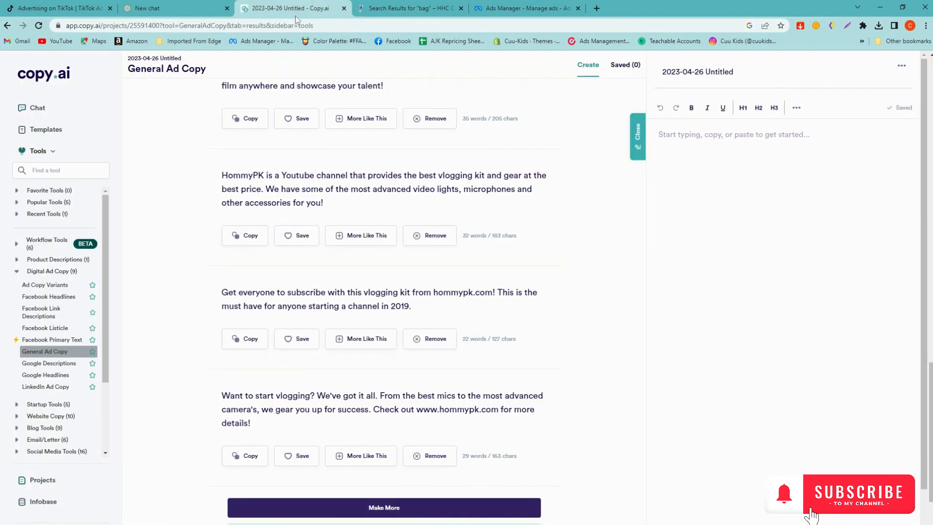
pyautogui.click(246, 235)
pyautogui.click(522, 8)
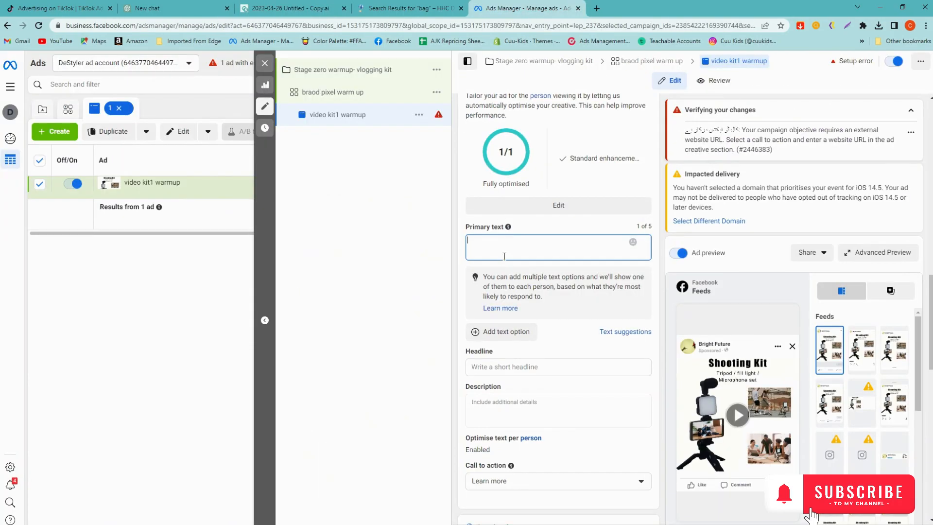
pyautogui.hotkey('ctrl', 'v')
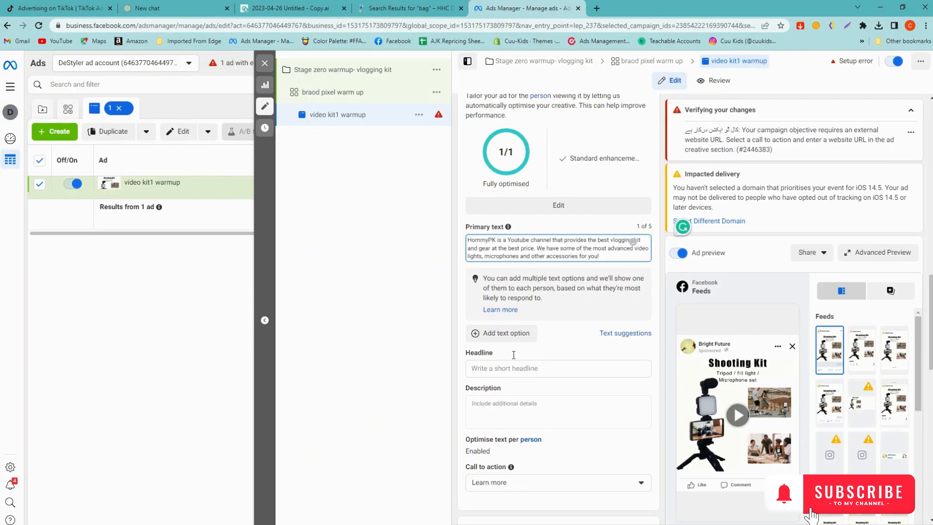
# - Return to Copy.ai and generate Facebook Primary Text from the same hommypk brand and product description
pyautogui.click(518, 371)
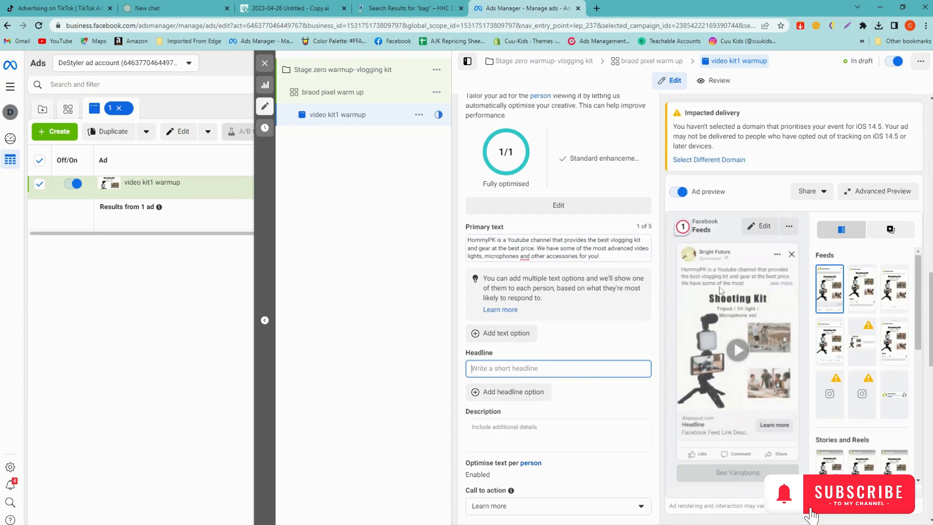
pyautogui.click(719, 295)
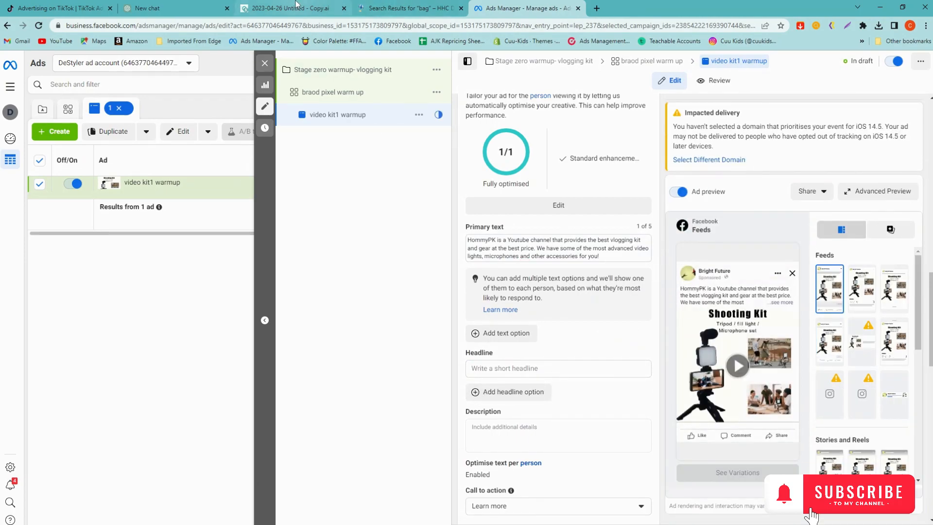
pyautogui.click(187, 12)
pyautogui.click(262, 5)
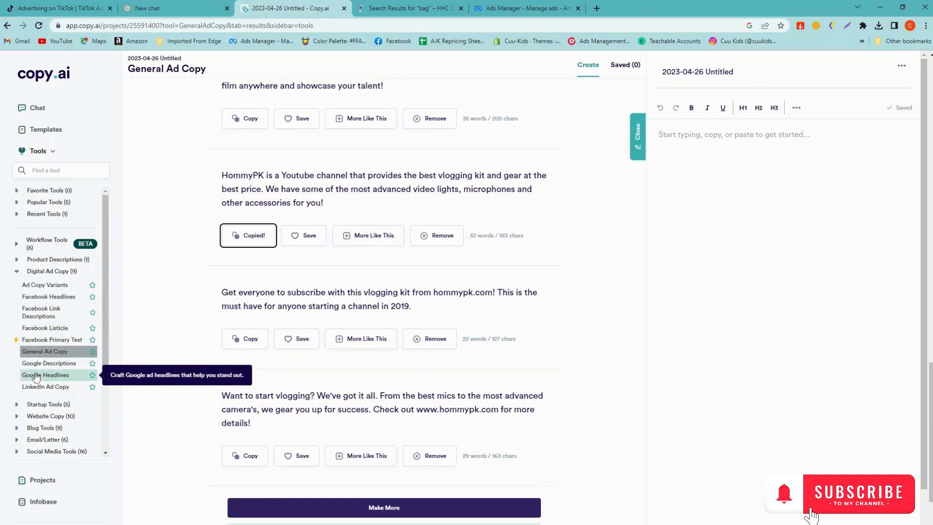
pyautogui.scroll(-3, 44, 343)
pyautogui.click(43, 341)
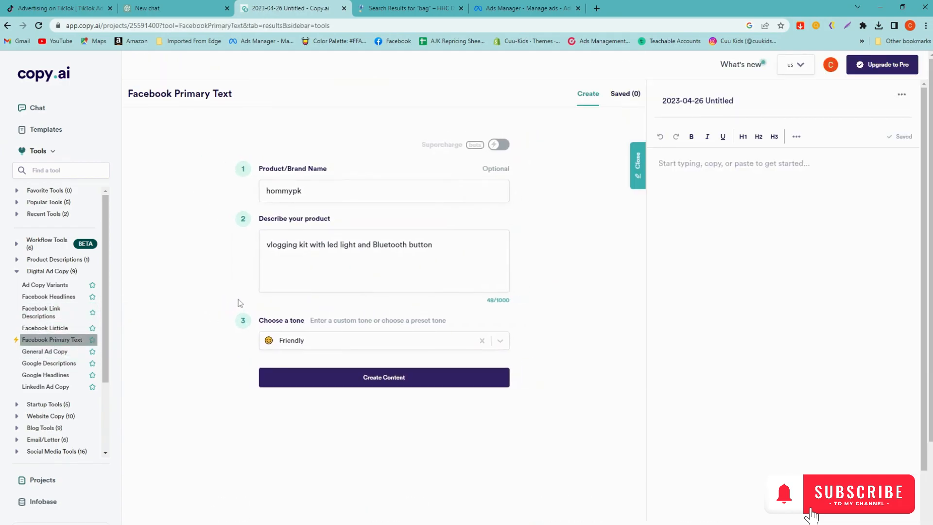
pyautogui.click(345, 381)
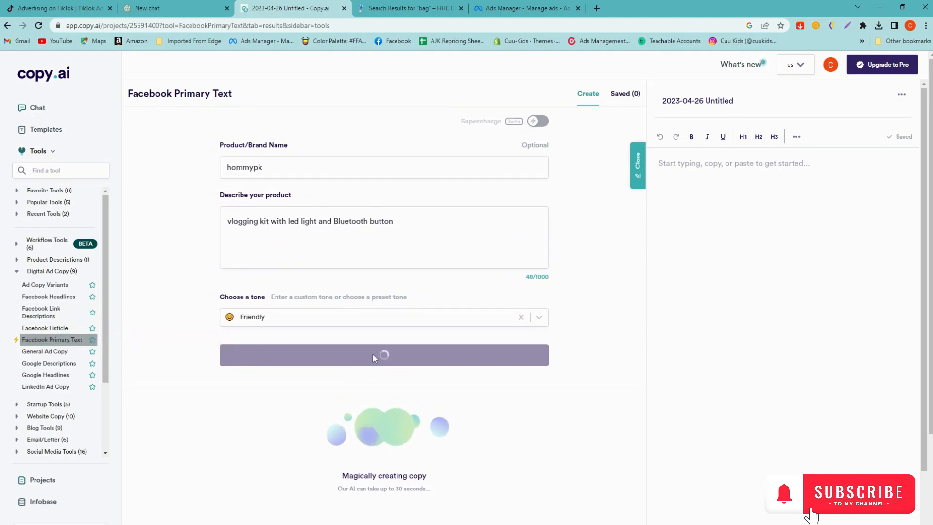
# - Review the generated primary texts and copy the sentence "We ❤️YouTube videos, therefore we design vlogging kit."
pyautogui.scroll(-5, 382, 437)
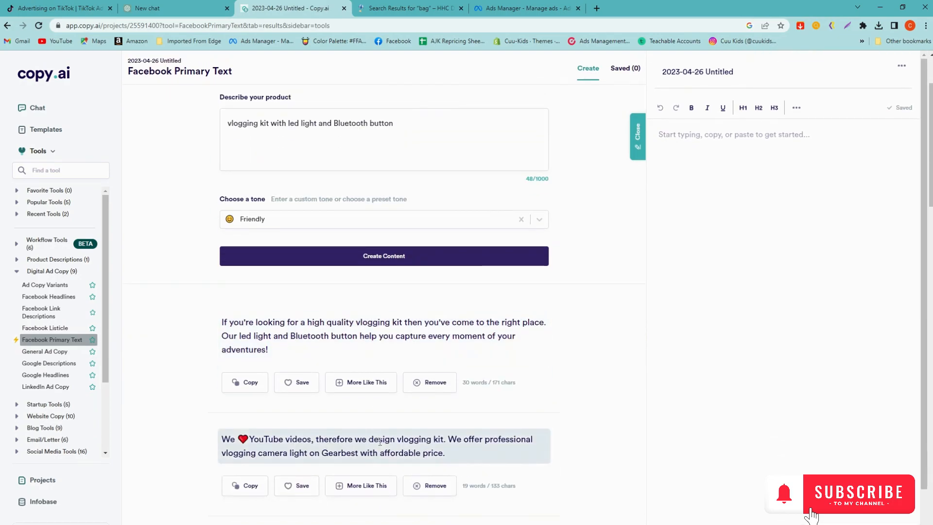
pyautogui.scroll(-5, 382, 446)
pyautogui.scroll(3, 381, 442)
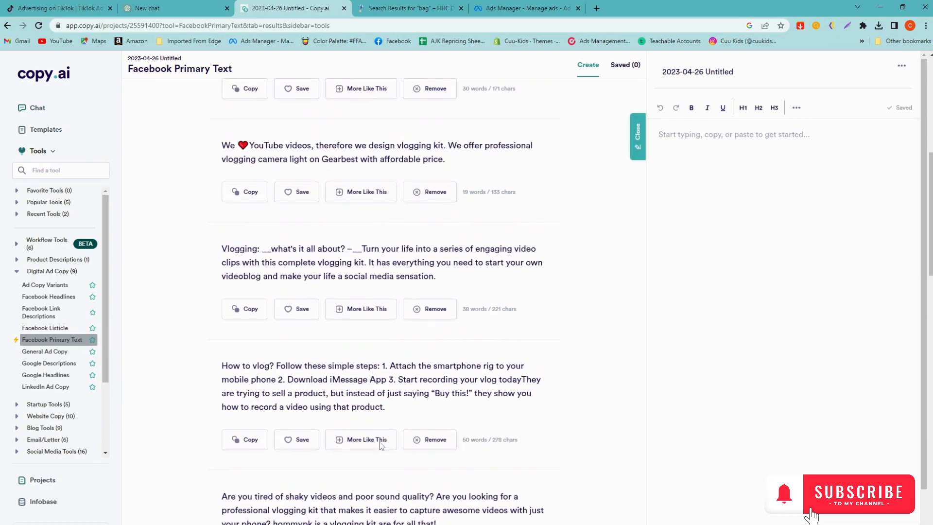
pyautogui.scroll(2, 304, 329)
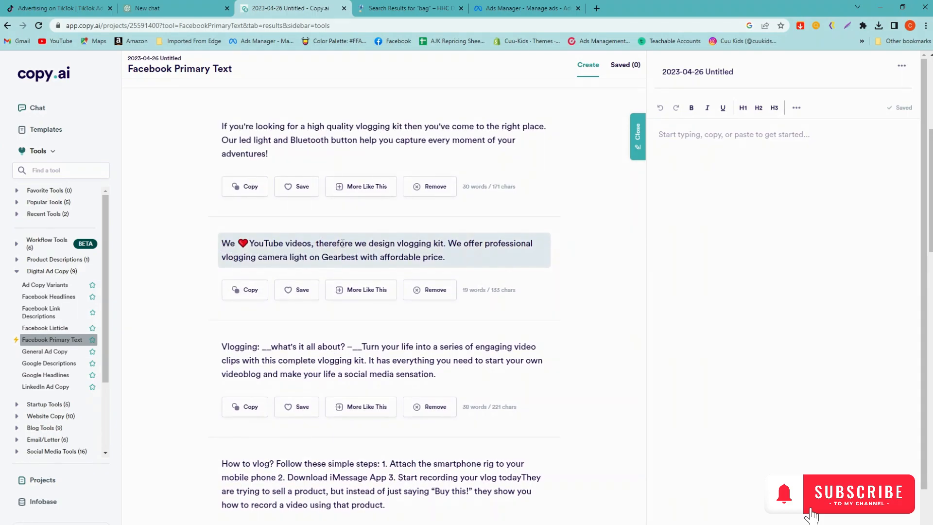
pyautogui.moveTo(445, 244); pyautogui.dragTo(303, 244)
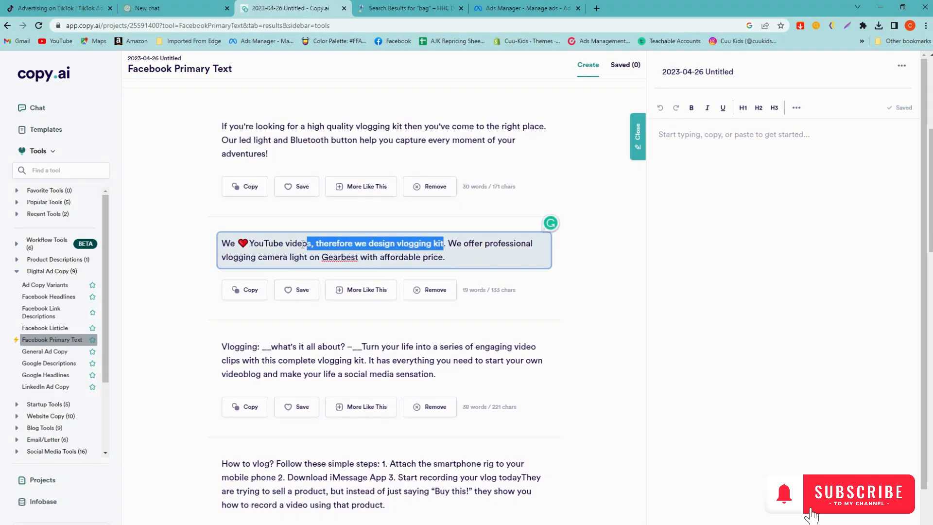
pyautogui.click(381, 258)
pyautogui.moveTo(223, 243); pyautogui.dragTo(447, 244)
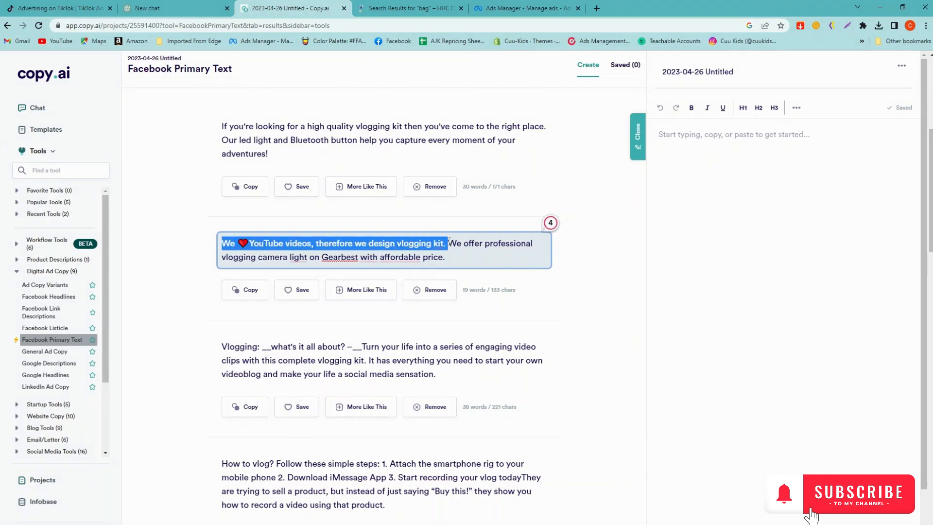
pyautogui.rightClick(432, 245)
pyautogui.click(457, 278)
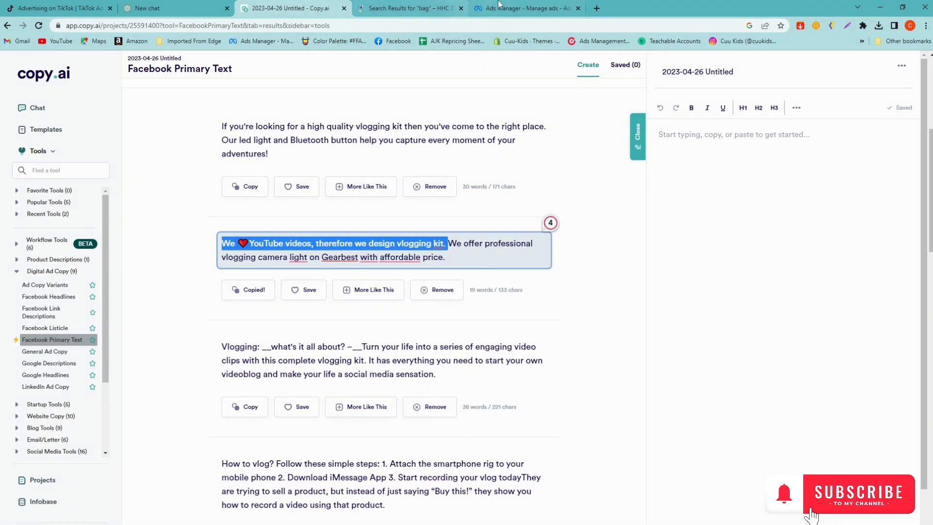
# - Switch to Ads Manager and paste the copied YouTube videos sentence as the ad's headline
pyautogui.click(527, 8)
pyautogui.click(509, 368)
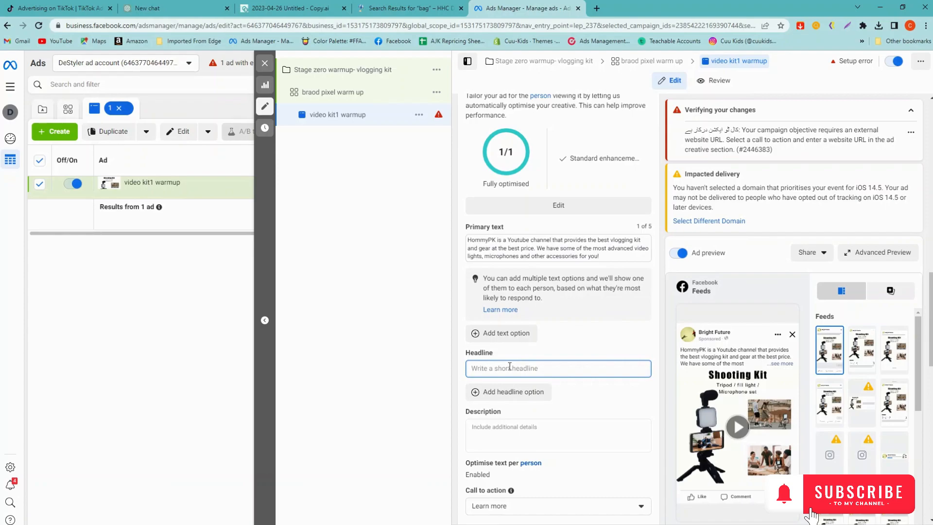
pyautogui.hotkey('ctrl', 'v')
pyautogui.click(584, 409)
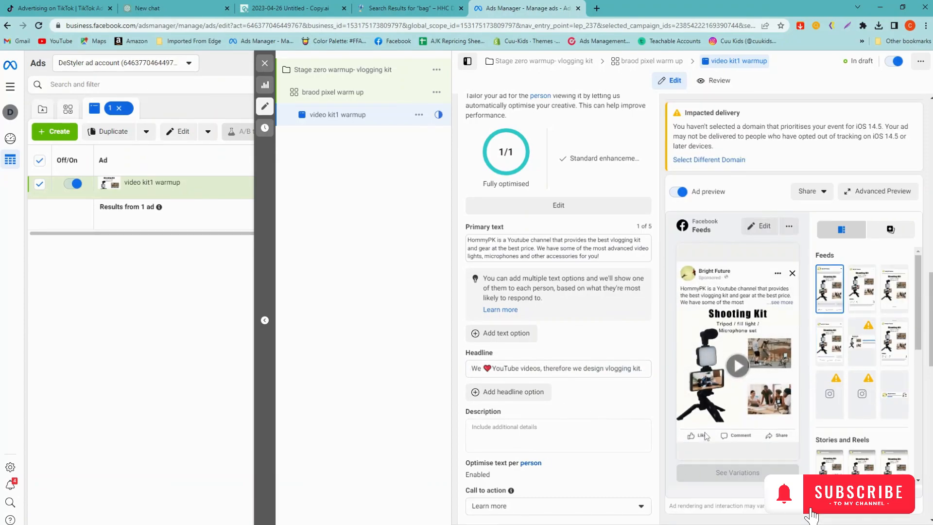
# - Replace the ad's headline with "30% OFF today with free delivery!"
pyautogui.click(594, 370)
pyautogui.hotkey('ctrl', 'a')
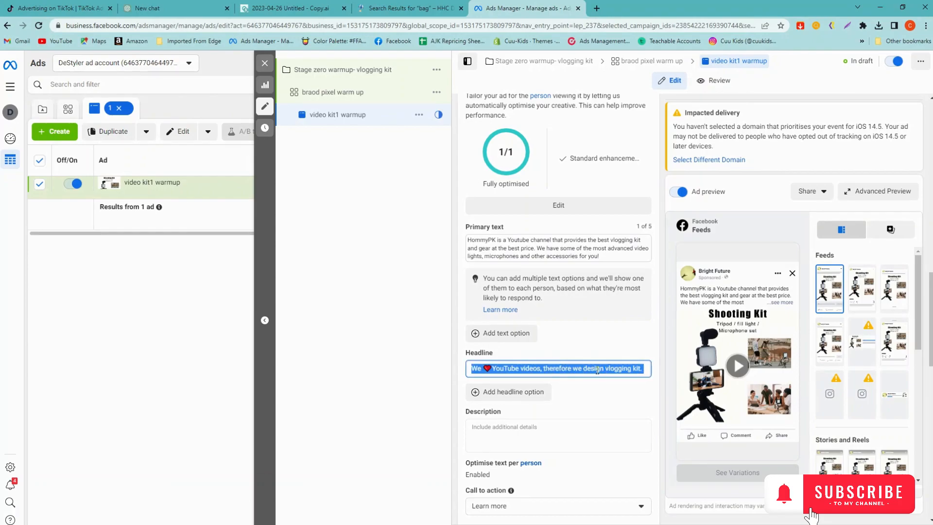
pyautogui.write('Free')
pyautogui.press('BackSpace')
pyautogui.press('BackSpace')
pyautogui.press('BackSpace')
pyautogui.press('BackSpace')
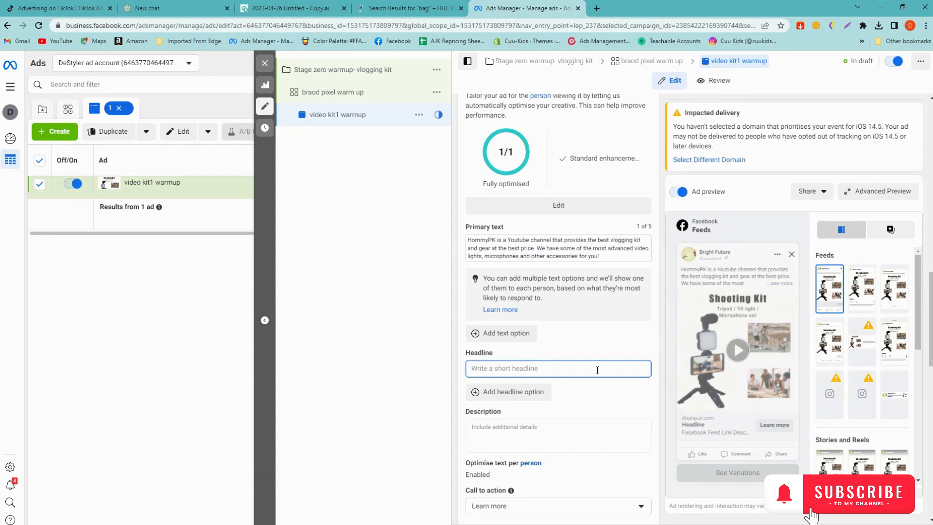
pyautogui.write('30% ')
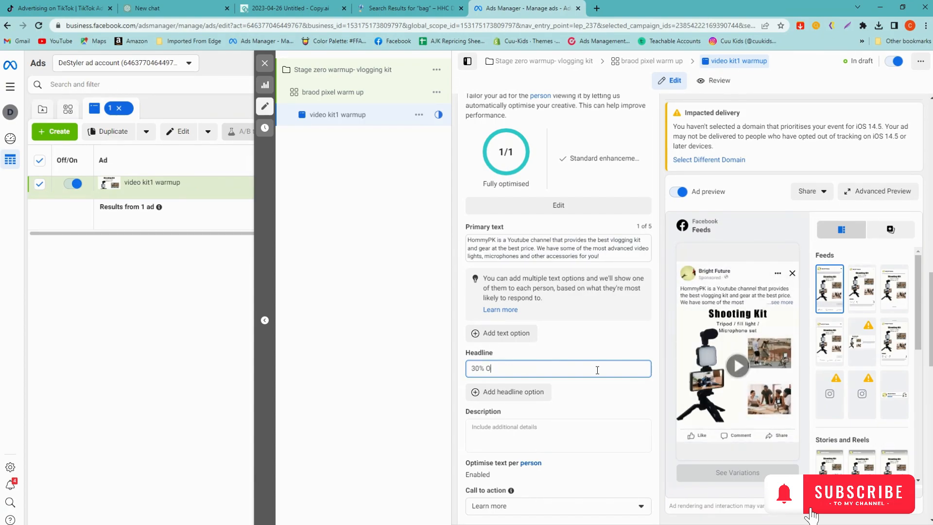
pyautogui.write('OFF tofa')
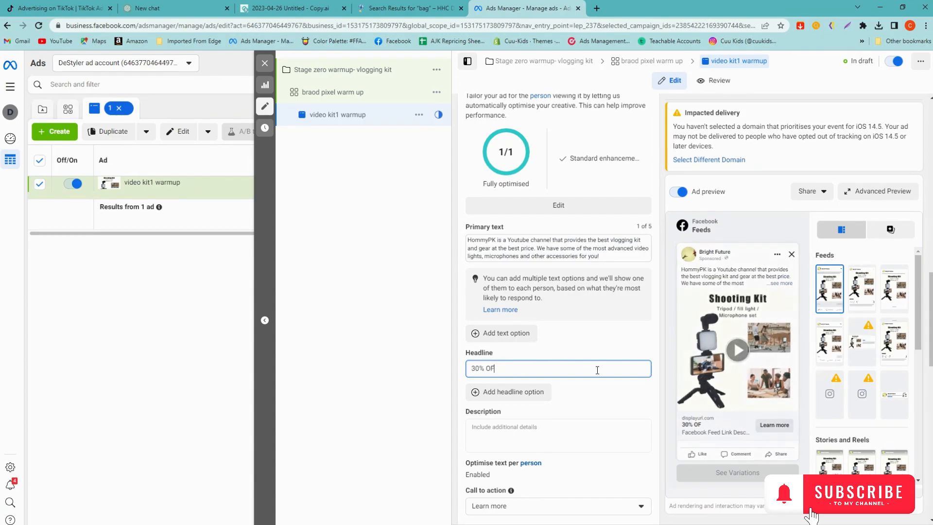
pyautogui.press('BackSpace')
pyautogui.press('BackSpace')
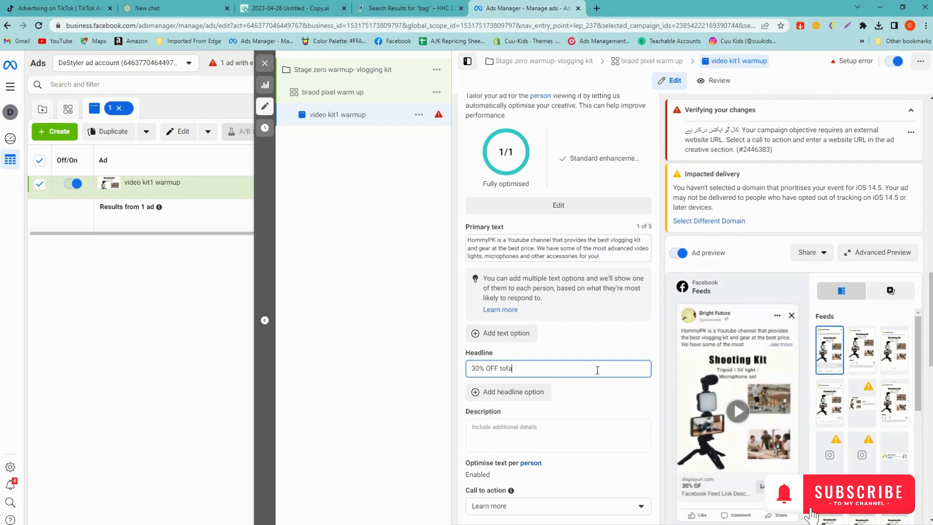
pyautogui.write('day with free delievr')
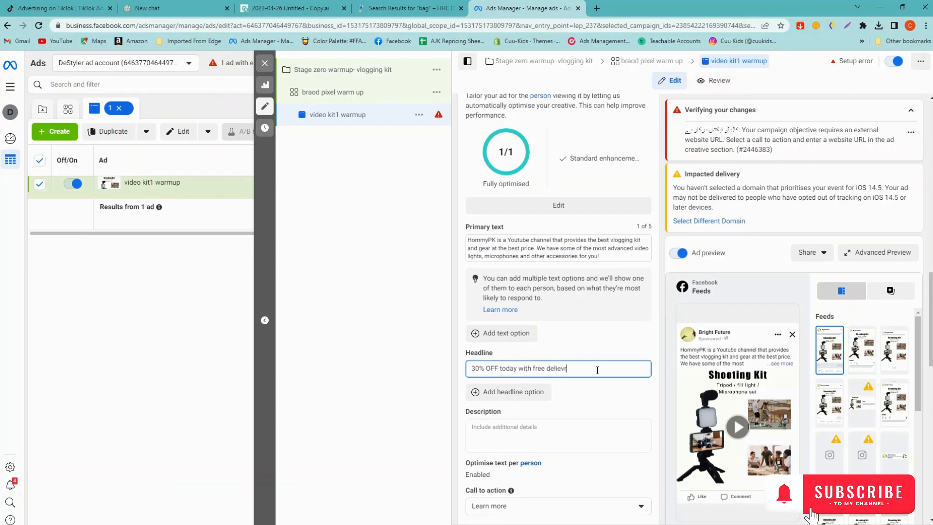
pyautogui.press('BackSpace')
pyautogui.press('BackSpace')
pyautogui.press('BackSpace')
pyautogui.write('very!')
# - Set the ad's call to action to Order Now
pyautogui.scroll(-3, 568, 409)
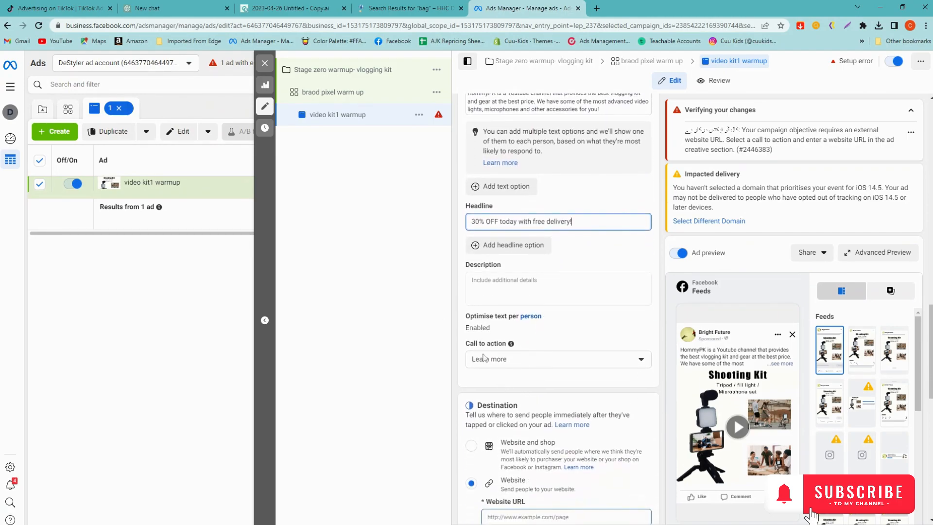
pyautogui.click(499, 361)
pyautogui.scroll(-2, 511, 467)
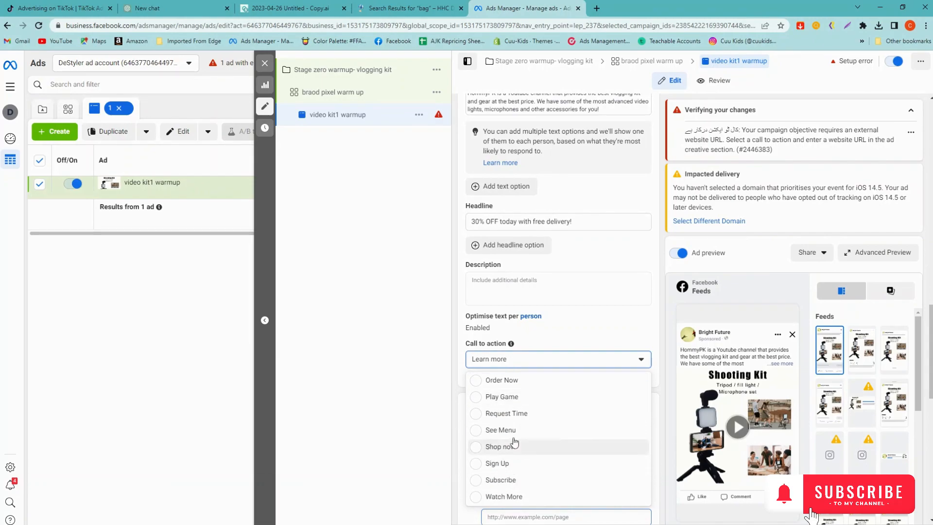
pyautogui.click(509, 387)
# - Open the vlogging kit page on deliverrpk.com in a new browser tab and go to the store's homepage
pyautogui.scroll(-2, 535, 389)
pyautogui.click(517, 417)
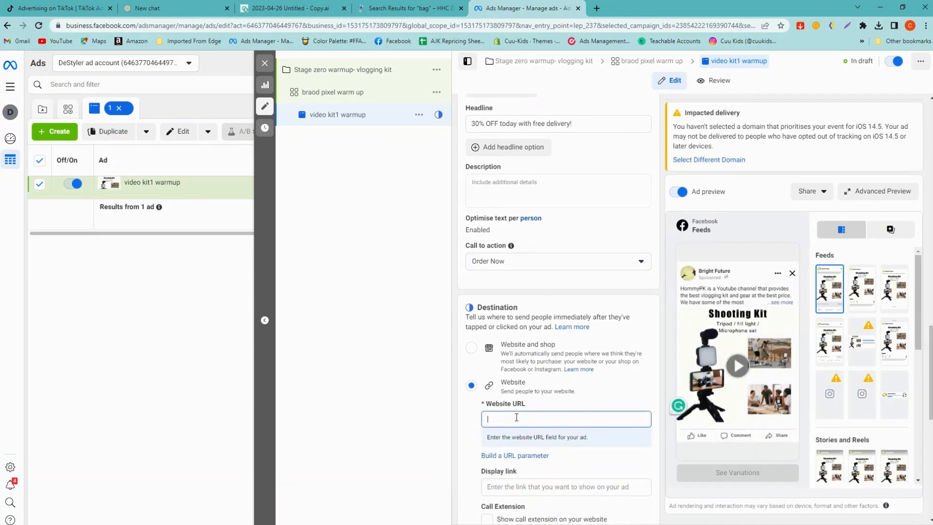
pyautogui.click(598, 9)
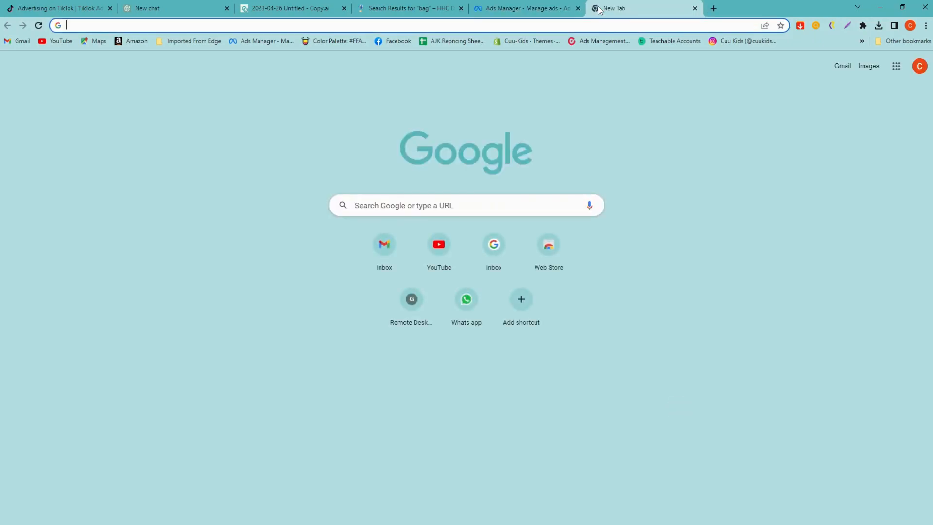
pyautogui.write('de')
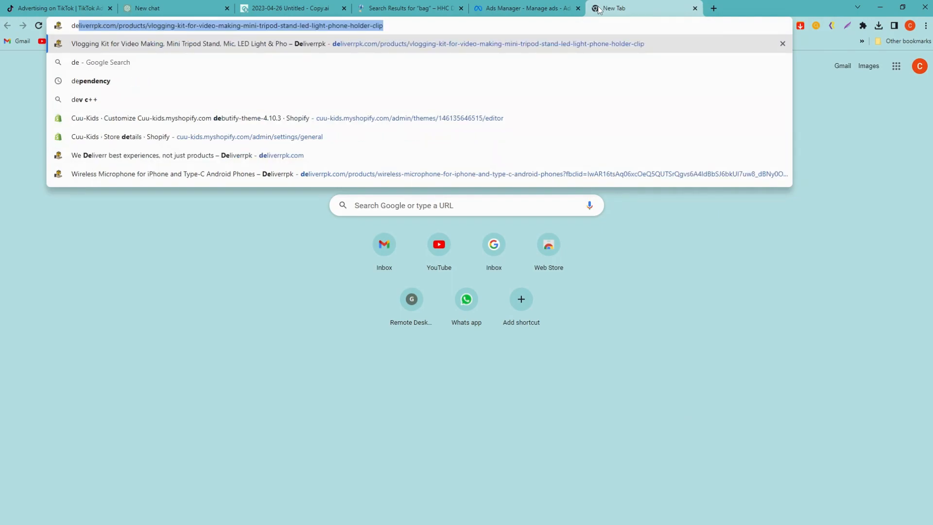
pyautogui.press('Return')
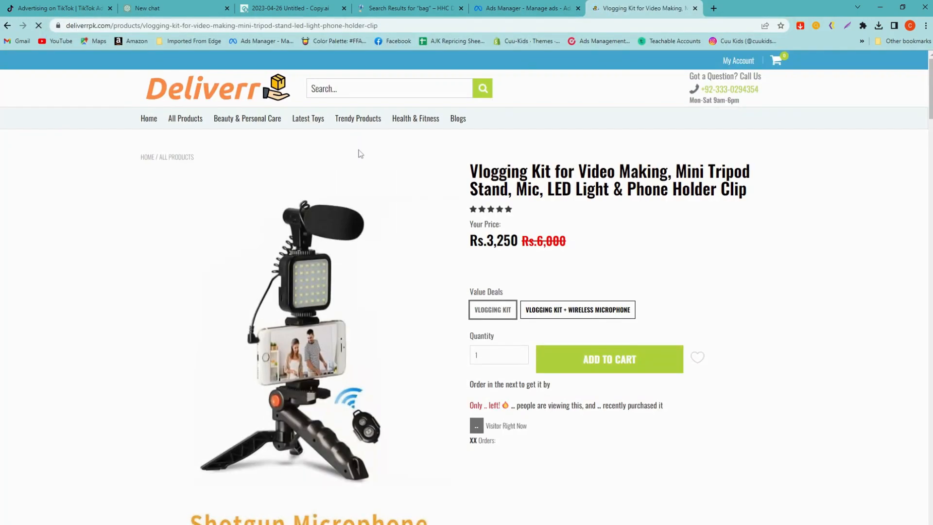
pyautogui.click(222, 95)
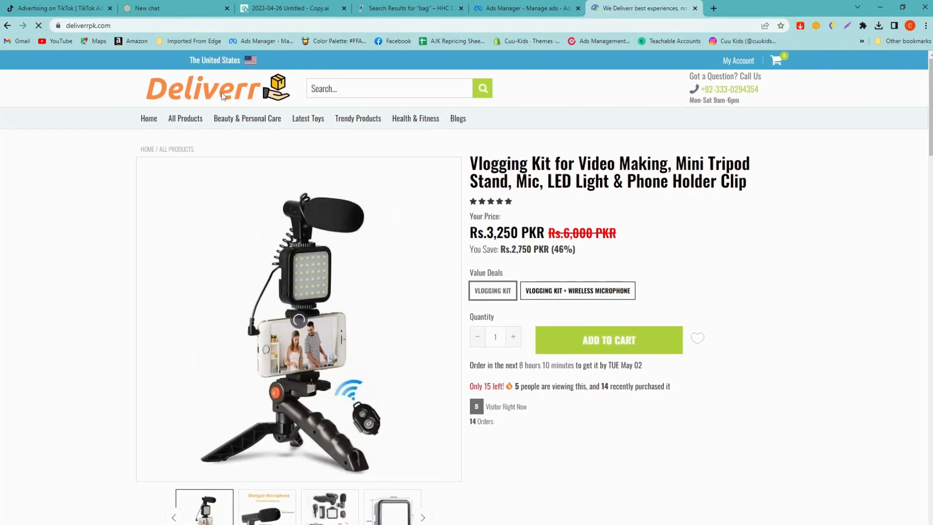
pyautogui.click(117, 25)
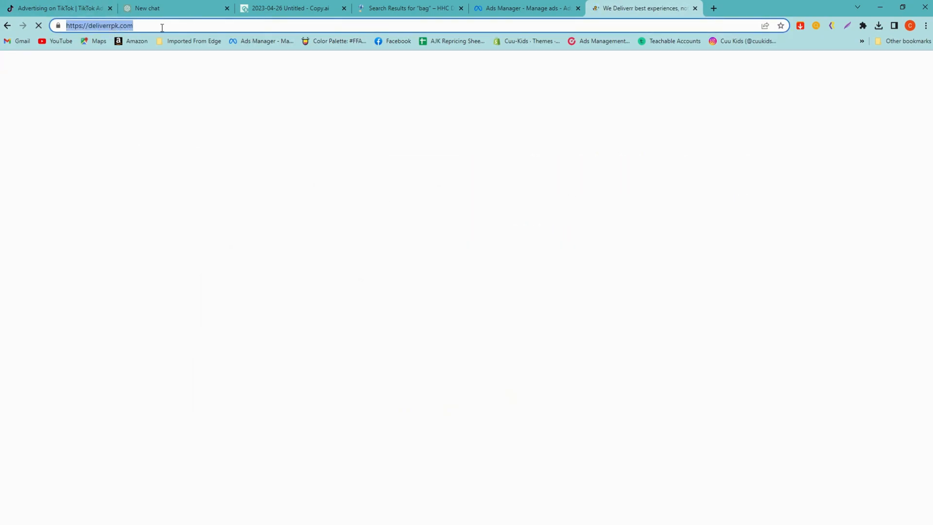
# - Browse the Deliverr homepage and open the video handheld vlog stand stabilizer kit from Most Reviewed Products
pyautogui.scroll(-10, 452, 291)
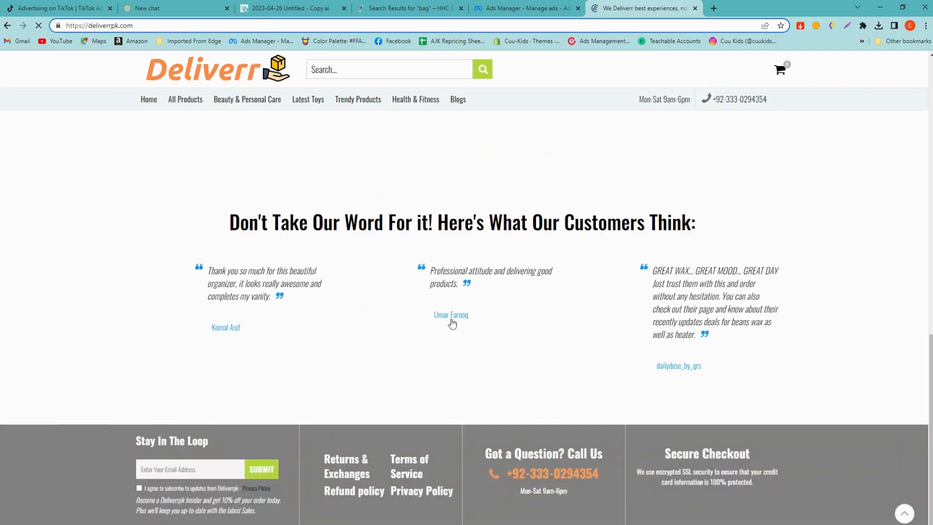
pyautogui.scroll(4, 267, 209)
pyautogui.scroll(-10, 361, 298)
pyautogui.scroll(6, 364, 301)
pyautogui.scroll(10, 364, 302)
pyautogui.click(342, 459)
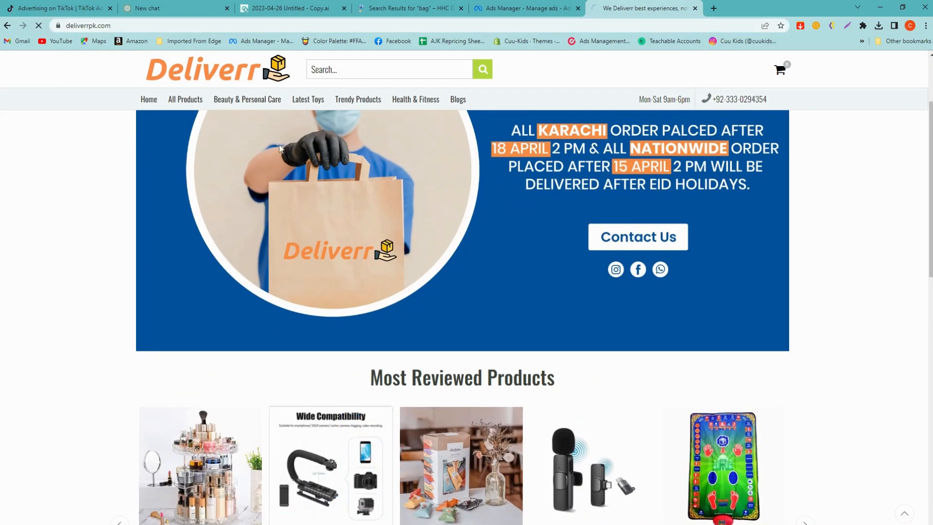
# - Copy the stabilizer kit's product page address into the ad's Website URL in Ads Manager
pyautogui.click(207, 28)
pyautogui.hotkey('ctrl', 'c')
pyautogui.rightClick(206, 28)
pyautogui.click(235, 102)
pyautogui.click(525, 9)
pyautogui.click(511, 421)
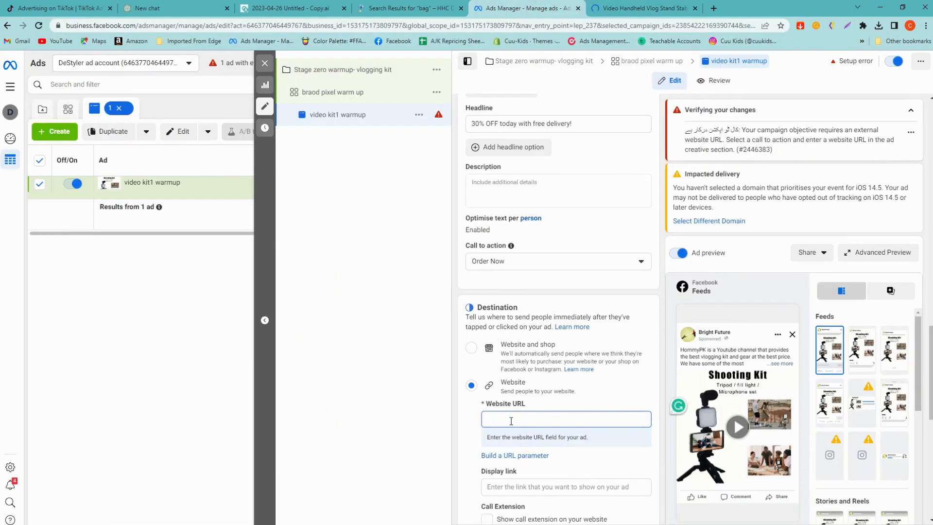
pyautogui.hotkey('ctrl', 'v')
# - Review the ad's destination, tracking, creative and identity settings along with its feed preview
pyautogui.scroll(-3, 530, 439)
pyautogui.scroll(-3, 530, 439)
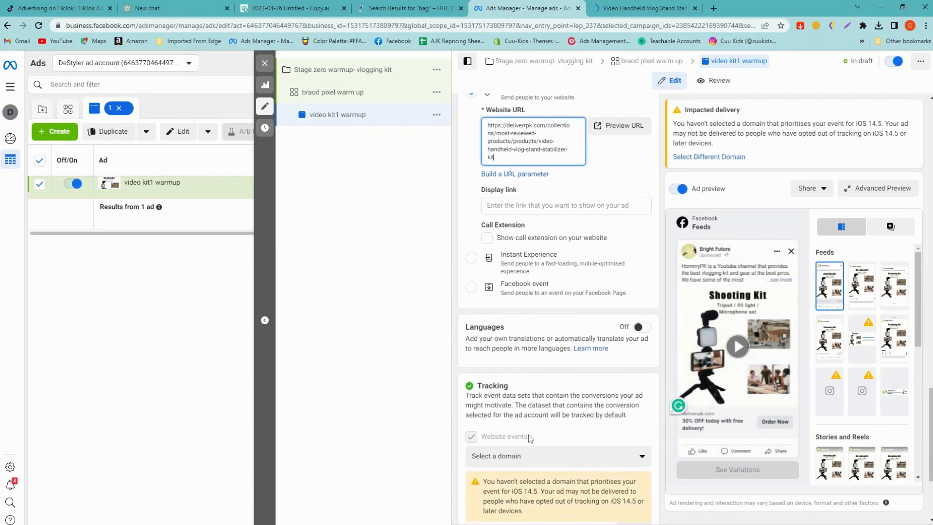
pyautogui.scroll(-3, 529, 438)
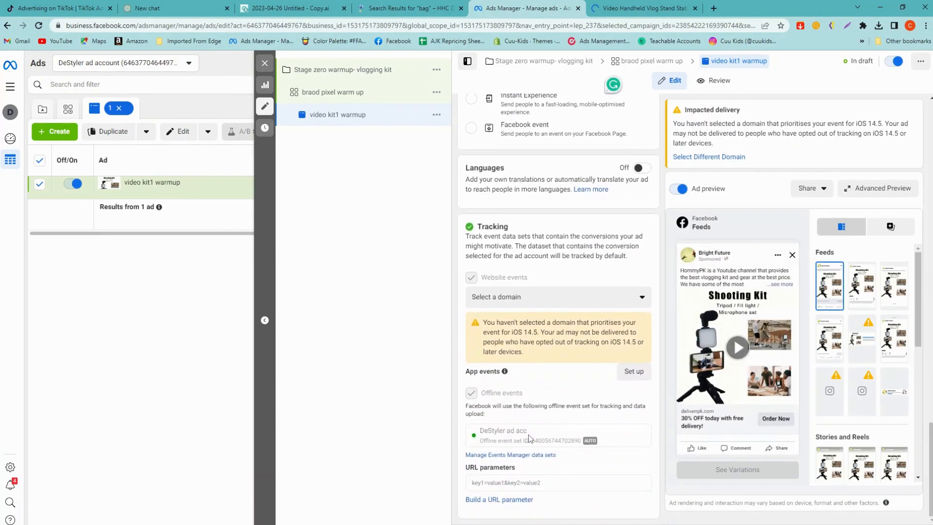
pyautogui.scroll(10, 530, 437)
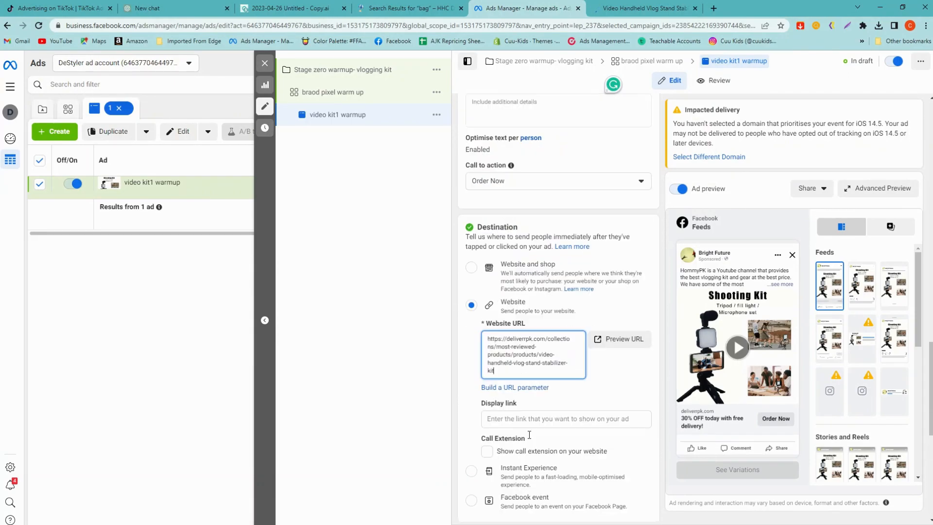
pyautogui.scroll(12, 530, 438)
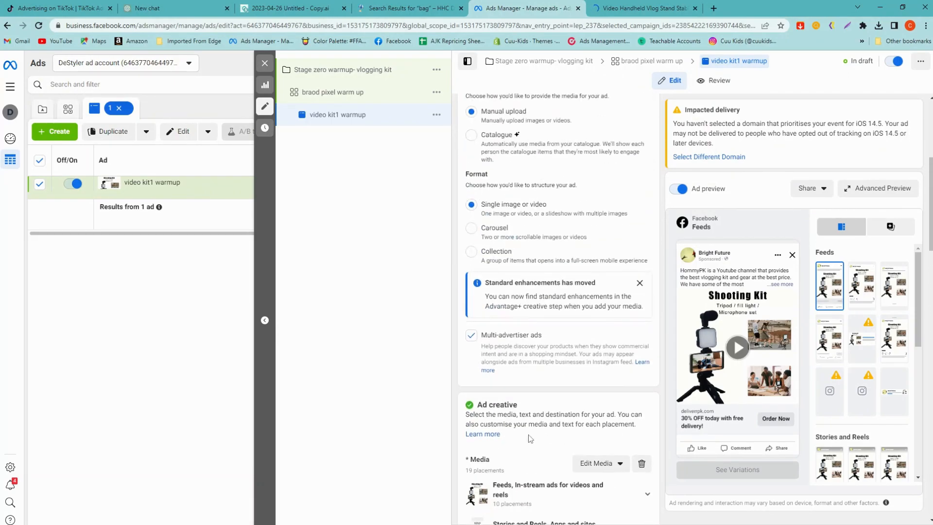
pyautogui.scroll(5, 531, 438)
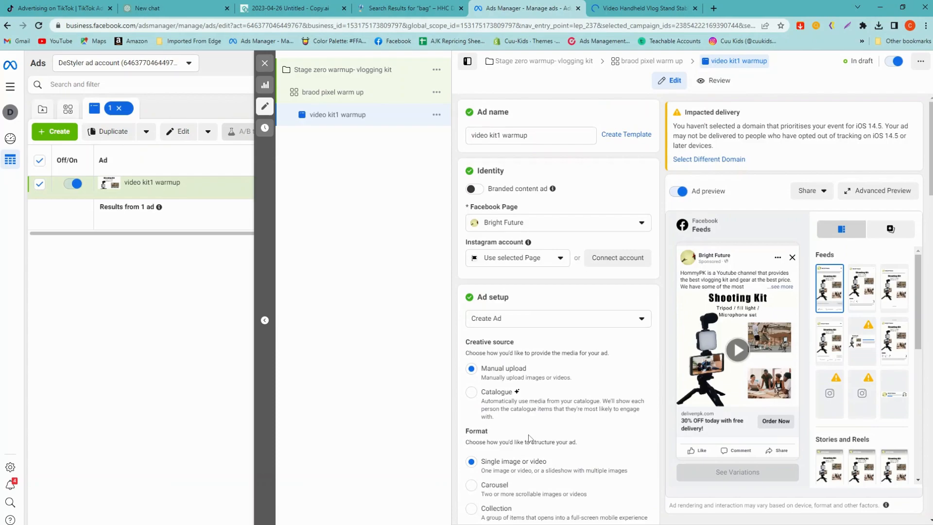
pyautogui.moveTo(752, 362)
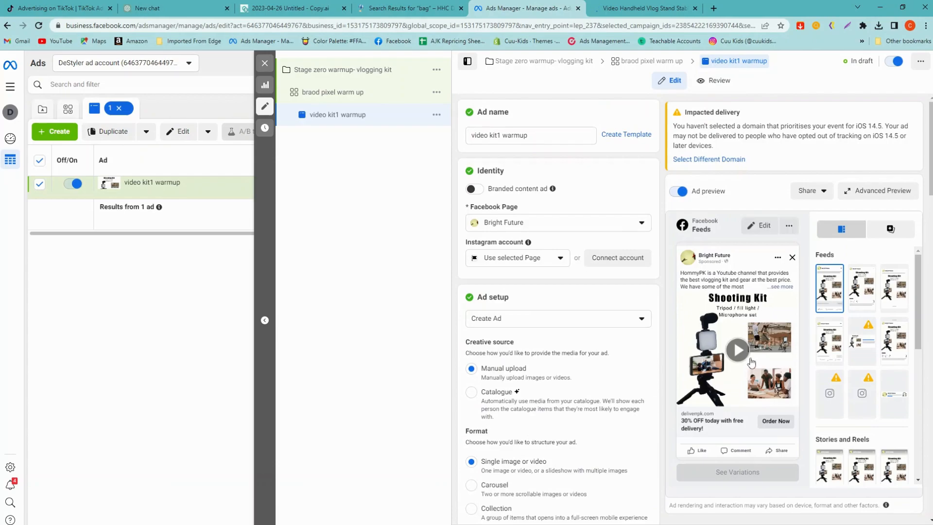
# - Review the "Stage zero warmup- vlogging kit" campaign and its ad set's budget, schedule, audience, detailed targeting and placements
pyautogui.click(348, 77)
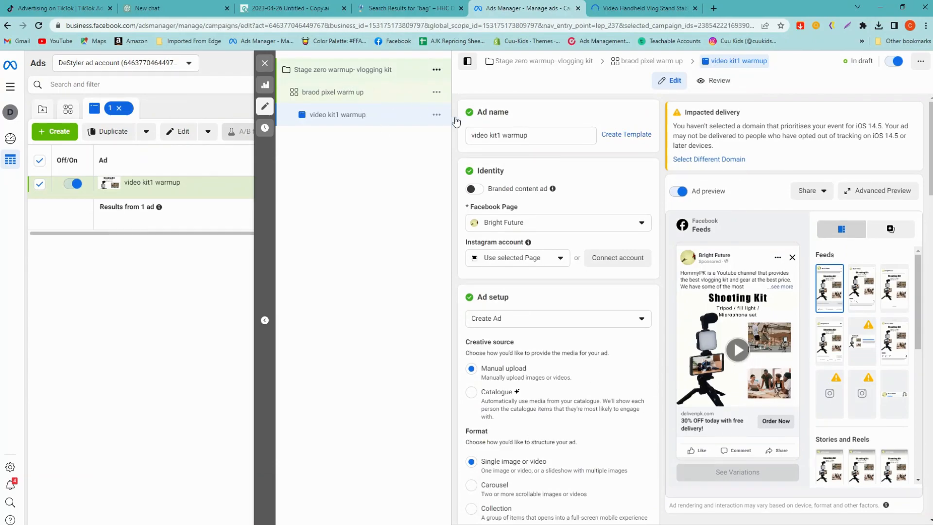
pyautogui.scroll(-1, 525, 358)
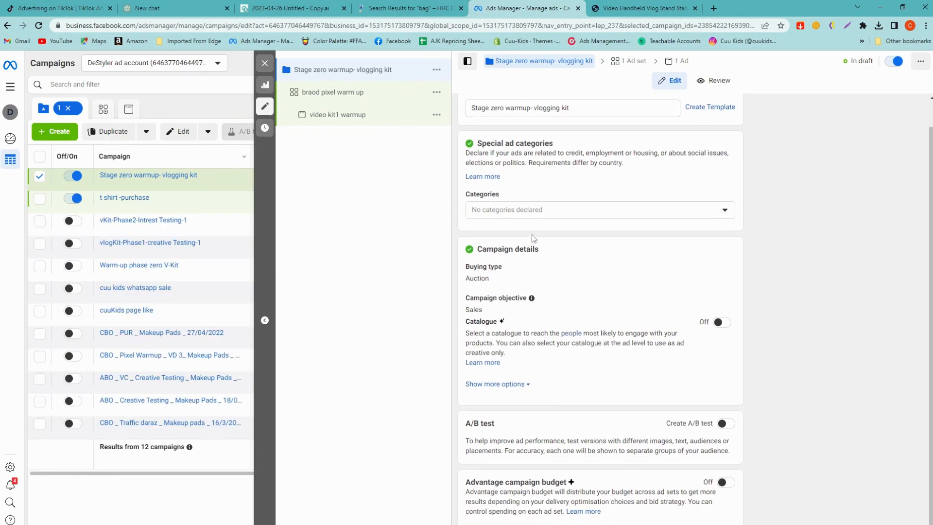
pyautogui.click(347, 96)
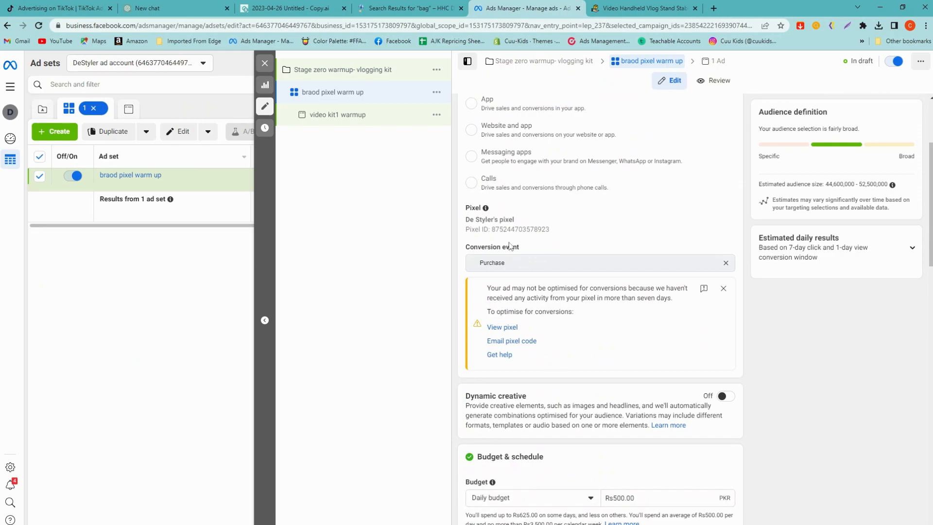
pyautogui.scroll(-3, 505, 257)
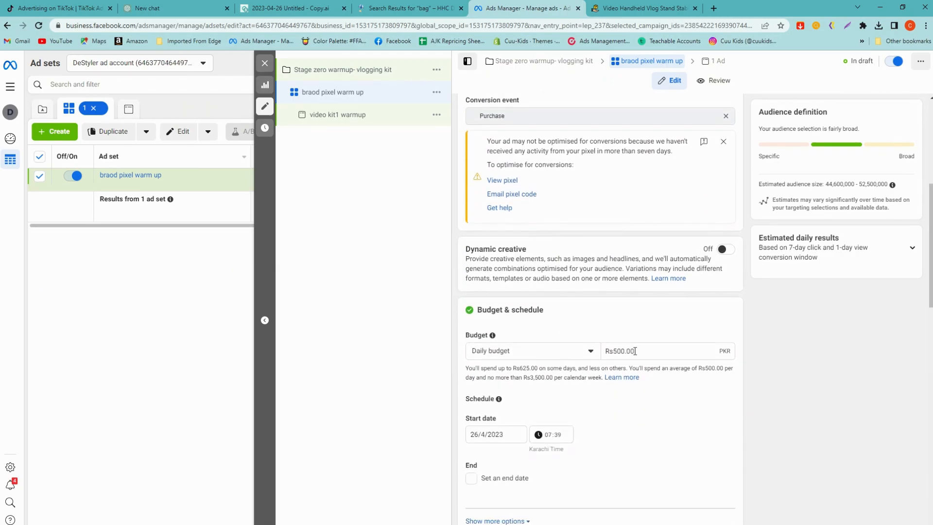
pyautogui.scroll(-6, 635, 351)
pyautogui.scroll(-4, 552, 365)
pyautogui.scroll(-4, 552, 365)
pyautogui.scroll(3, 550, 350)
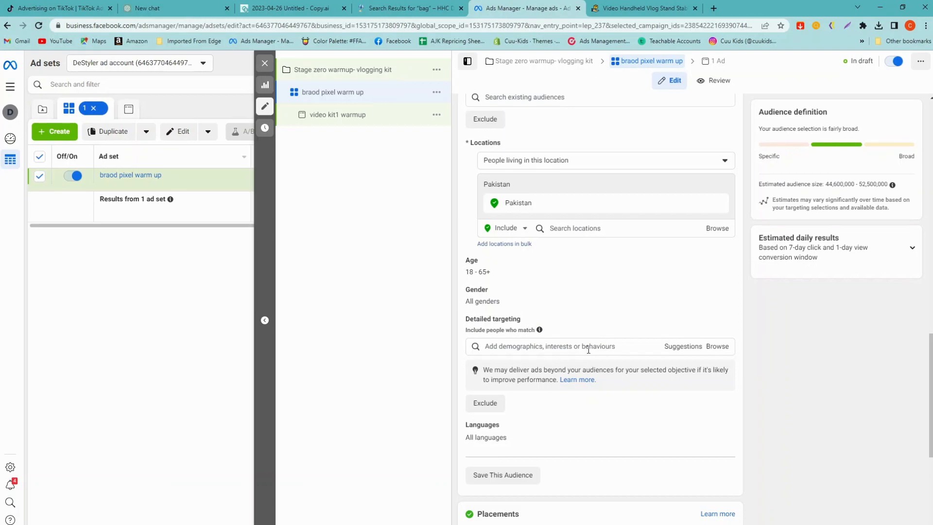
pyautogui.scroll(-5, 589, 349)
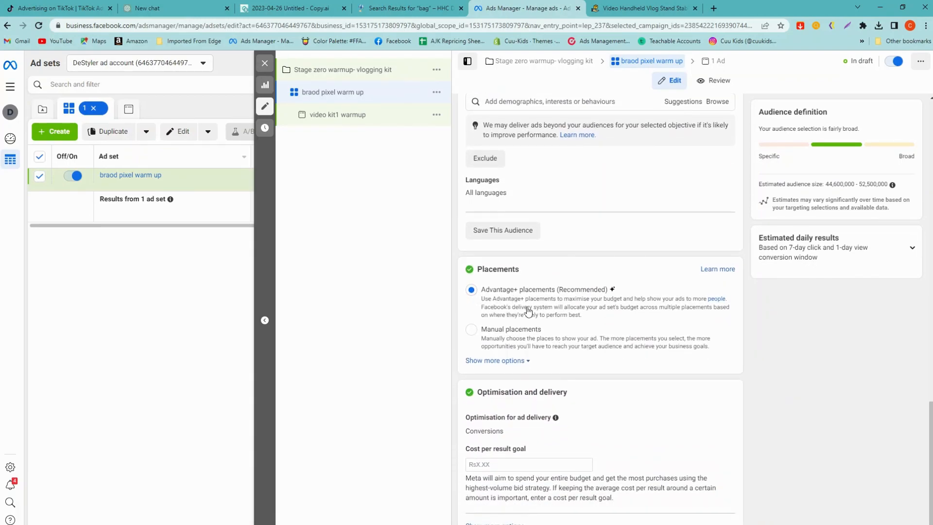
pyautogui.scroll(4, 528, 311)
pyautogui.scroll(3, 529, 311)
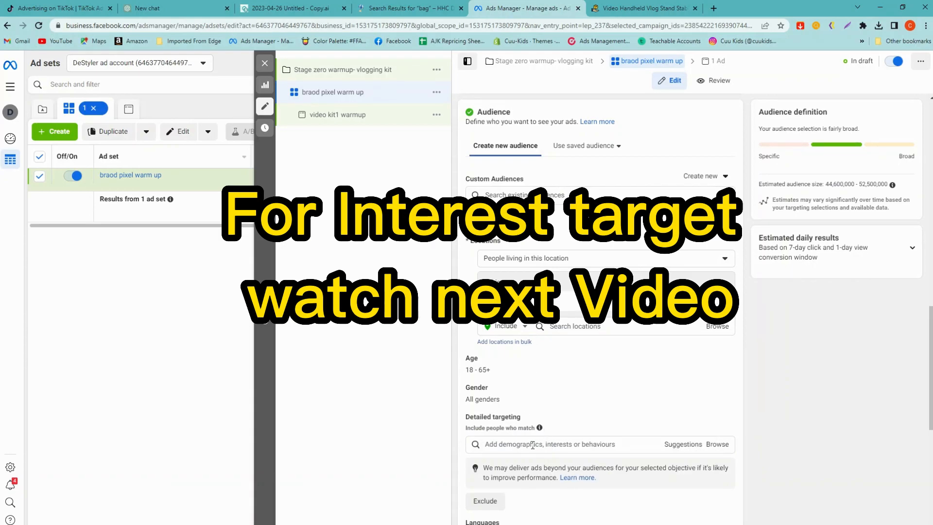
pyautogui.click(589, 443)
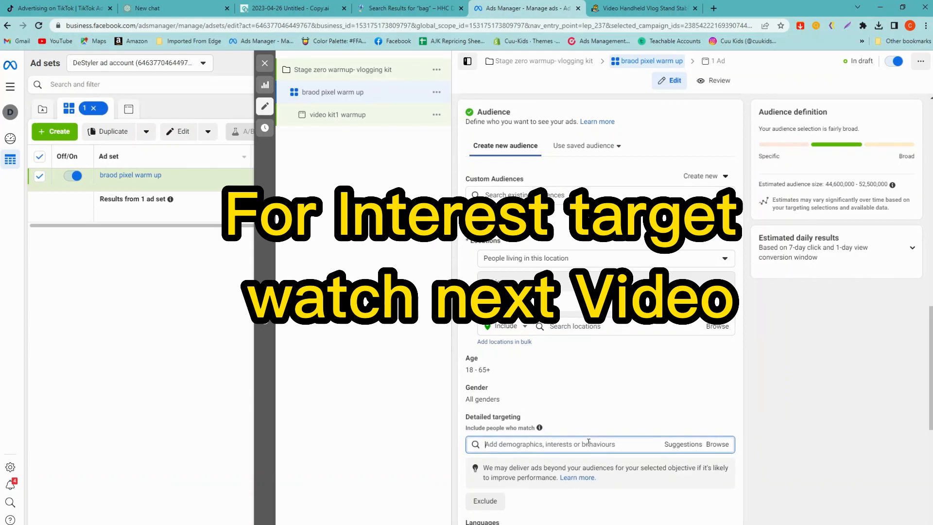